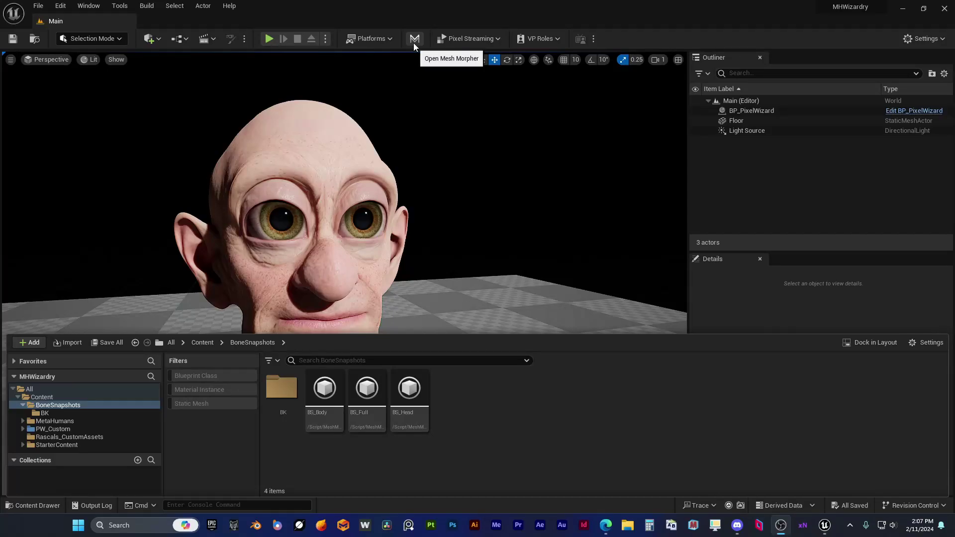
Open the Mesh Morpher and load the PW_Head skeletal mesh into it
{"action": "left_click", "coordinate": [413, 39]}
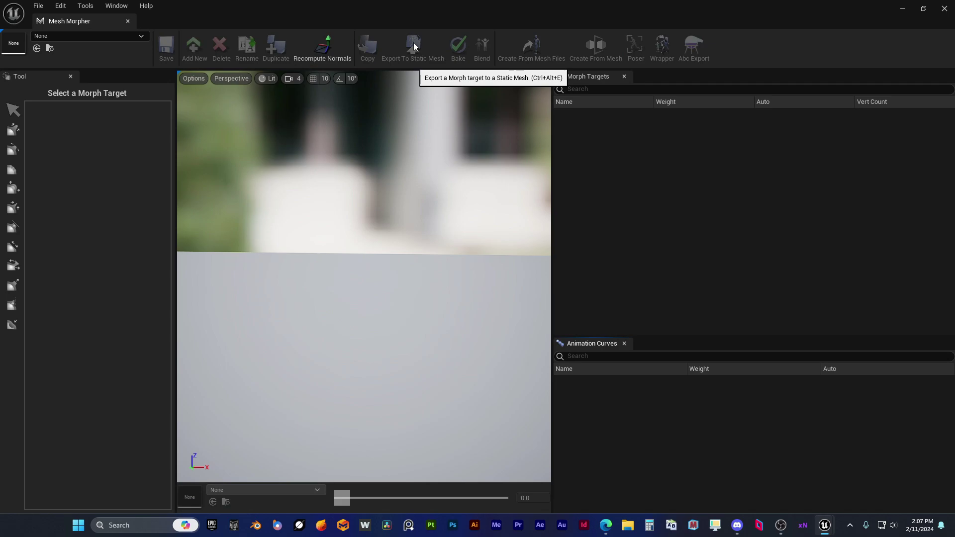
{"action": "left_click", "coordinate": [109, 35]}
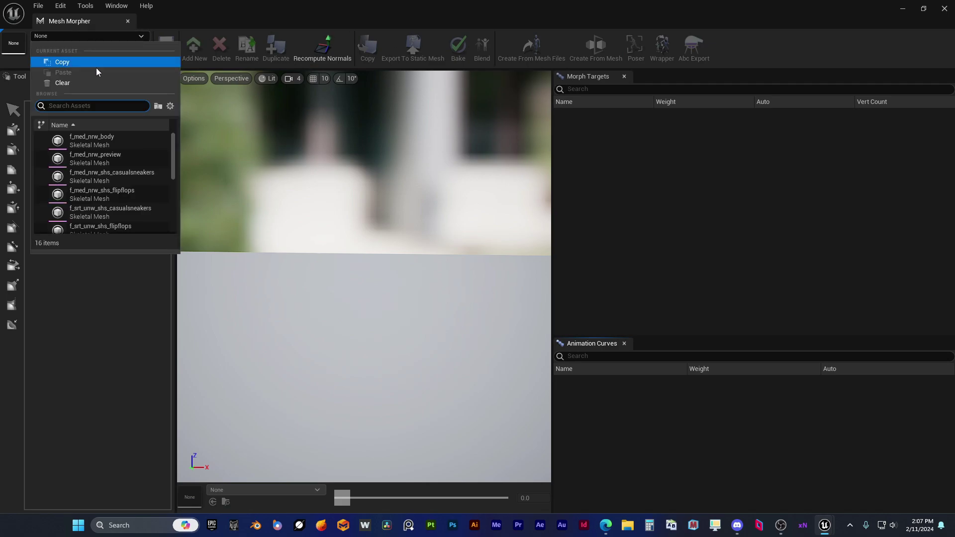
{"action": "scroll", "coordinate": [111, 199], "scroll_direction": "down", "scroll_amount": 5}
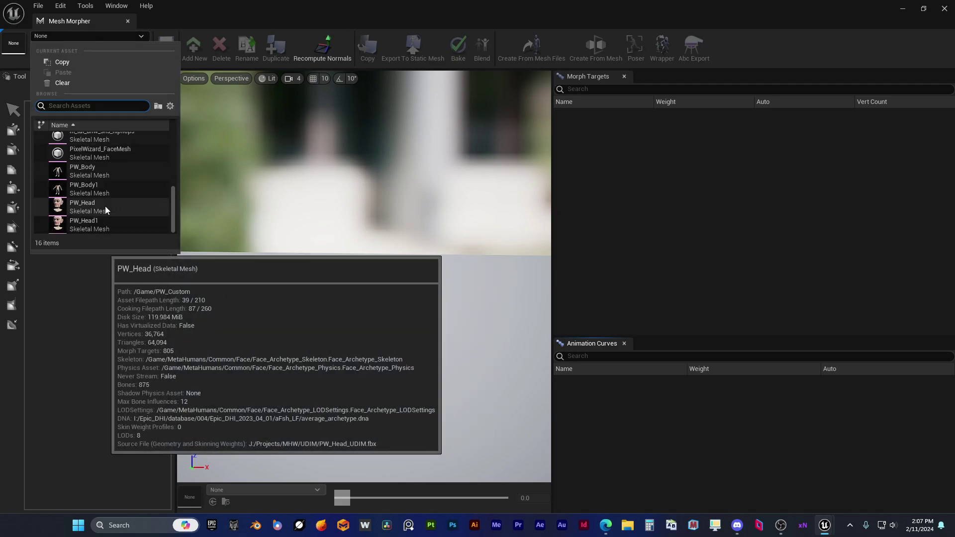
{"action": "left_click", "coordinate": [105, 206]}
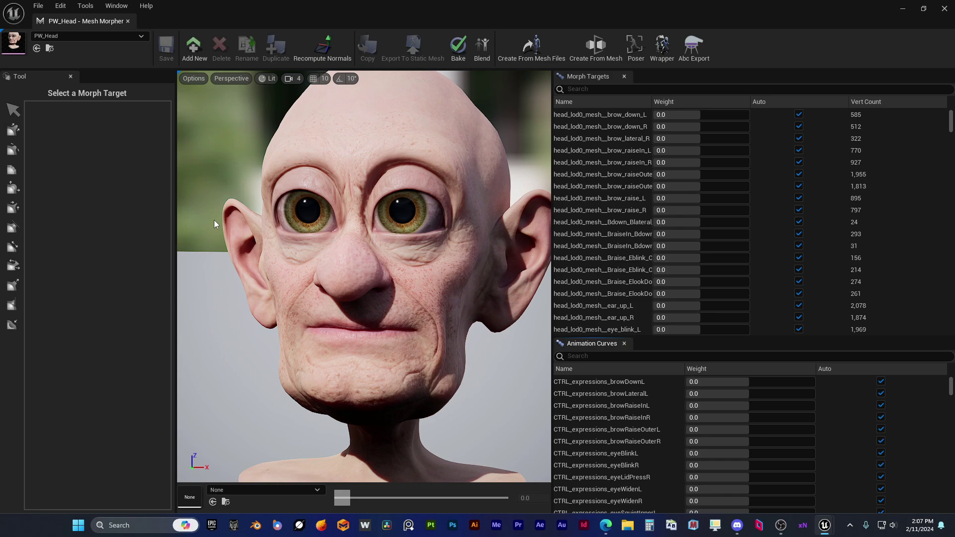
{"action": "mouse_move", "coordinate": [304, 227]}
{"action": "right_mouse_down"}
{"action": "mouse_move", "coordinate": [435, 224]}
{"action": "mouse_move", "coordinate": [308, 226]}
{"action": "right_mouse_up"}
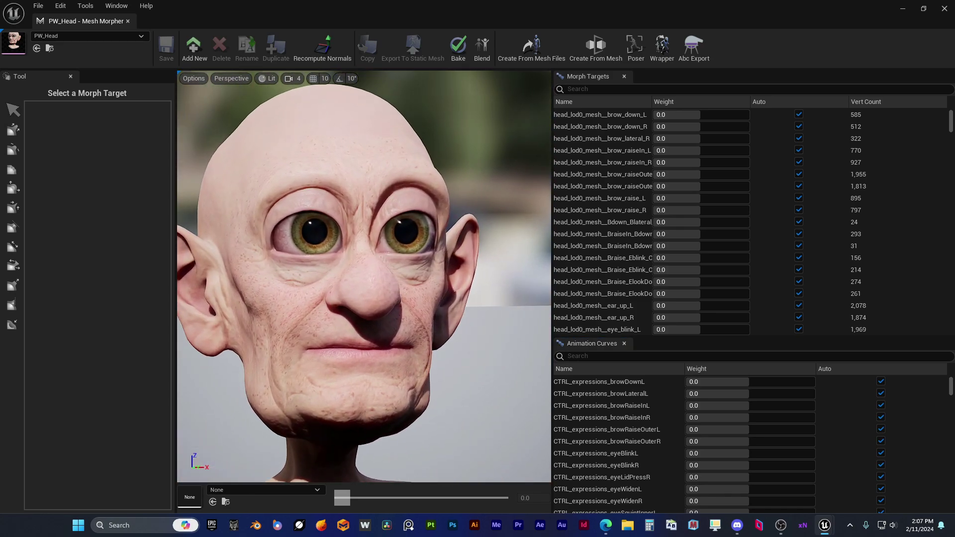
Open the head in the Poser, filter the animation curves by "blink", and set the CTRL_expressions_eyeBlinkL weight to 1.0
{"action": "left_click", "coordinate": [635, 46]}
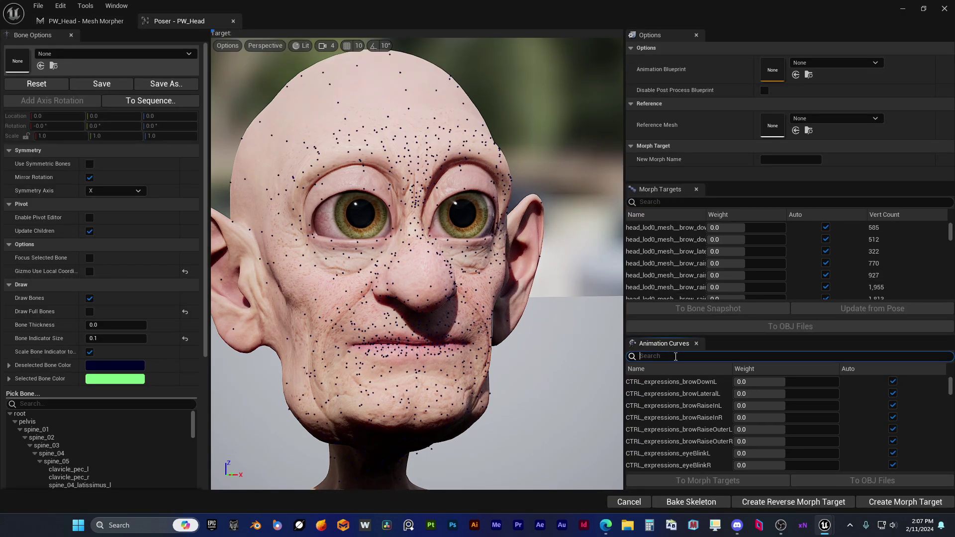
{"action": "left_click", "coordinate": [676, 357]}
{"action": "type", "text": "blink"}
{"action": "left_click_drag", "start_coordinate": [775, 383], "coordinate": [839, 383]}
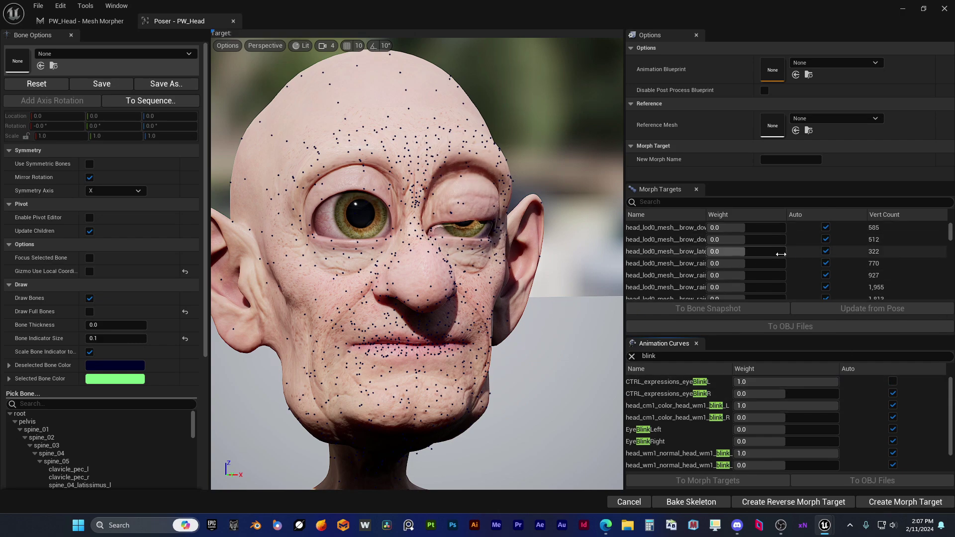
Select the CTRL_expressions_eyeBlinkL curve and set the current blink pose as the base pose
{"action": "left_click", "coordinate": [647, 382]}
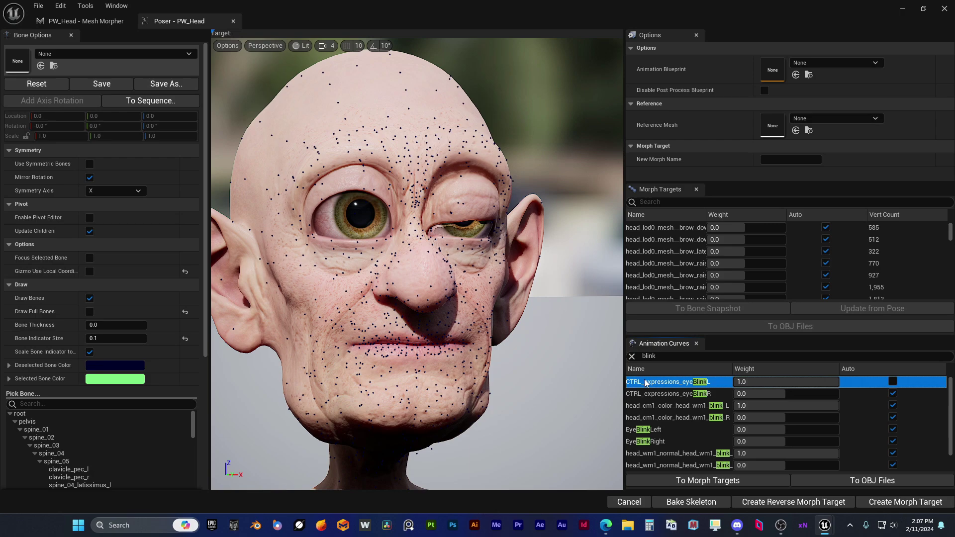
{"action": "left_click", "coordinate": [85, 6]}
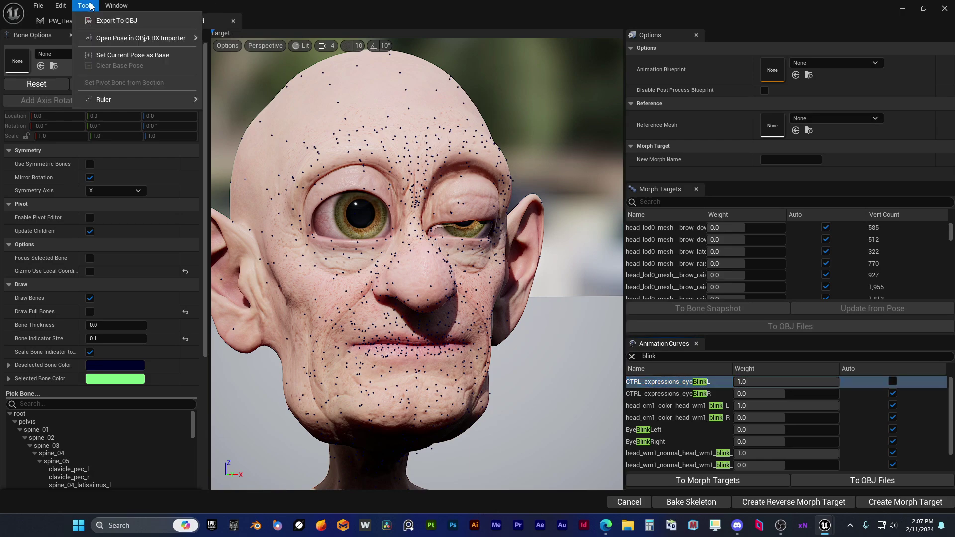
{"action": "left_click", "coordinate": [119, 56]}
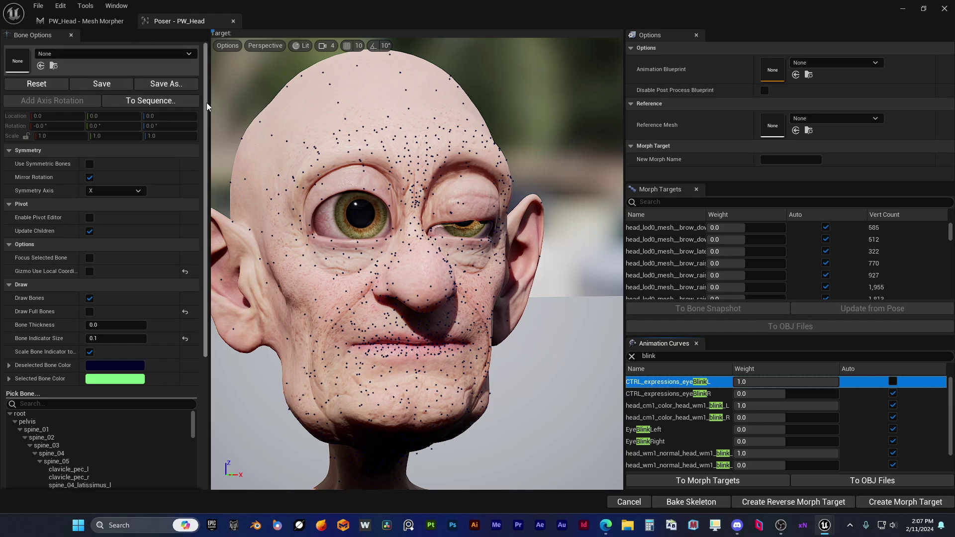
Filter the bones by "lid" and rotate the FACIAL_L_EyelidUpperA bone downward to lower the left upper eyelid
{"action": "left_click_drag", "start_coordinate": [207, 103], "coordinate": [207, 242]}
{"action": "left_click", "coordinate": [84, 205]}
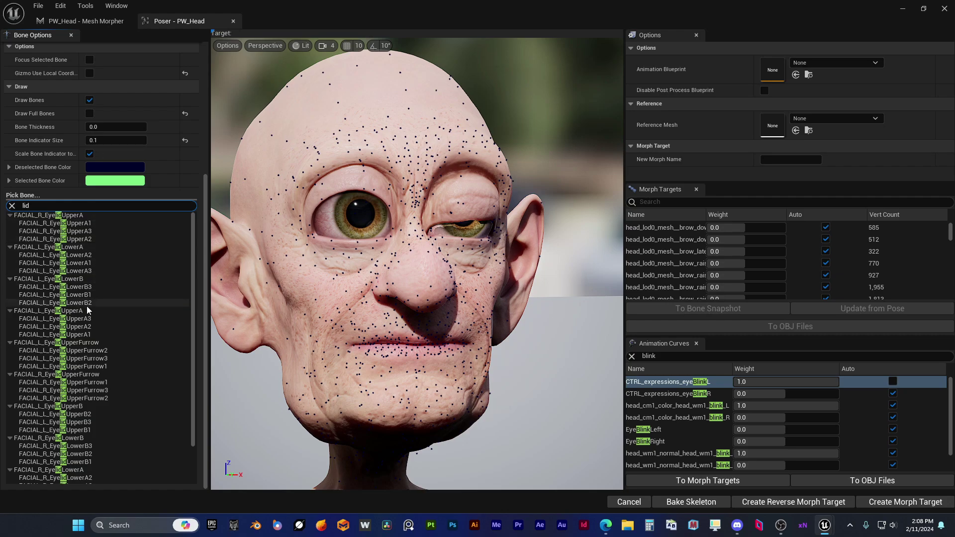
{"action": "left_click", "coordinate": [95, 310]}
{"action": "key", "text": "d"}
{"action": "mouse_move", "coordinate": [497, 272]}
{"action": "right_mouse_down"}
{"action": "mouse_move", "coordinate": [514, 293]}
{"action": "mouse_move", "coordinate": [428, 271]}
{"action": "mouse_move", "coordinate": [527, 271]}
{"action": "mouse_move", "coordinate": [496, 271]}
{"action": "right_mouse_up"}
{"action": "key", "text": "w"}
{"action": "key", "text": "a"}
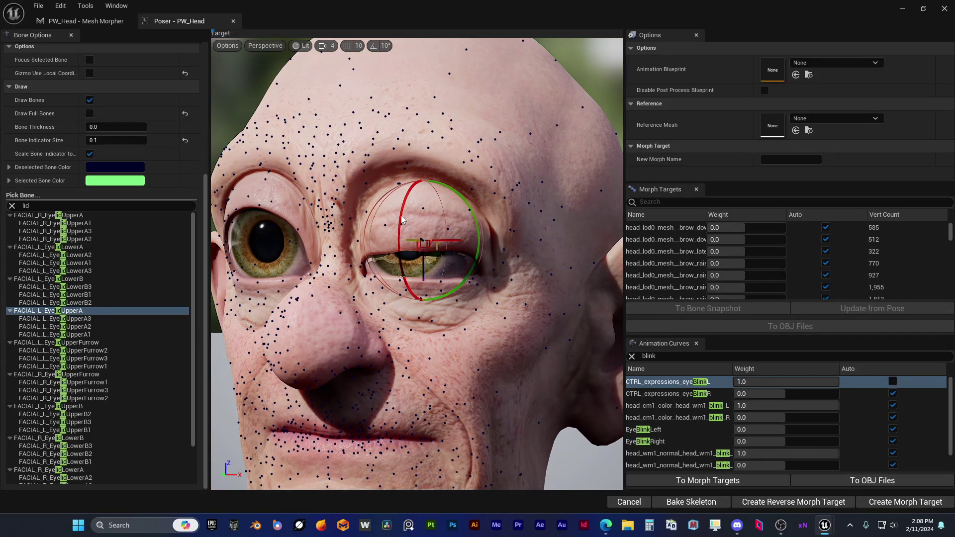
{"action": "left_click_drag", "start_coordinate": [403, 221], "coordinate": [404, 235]}
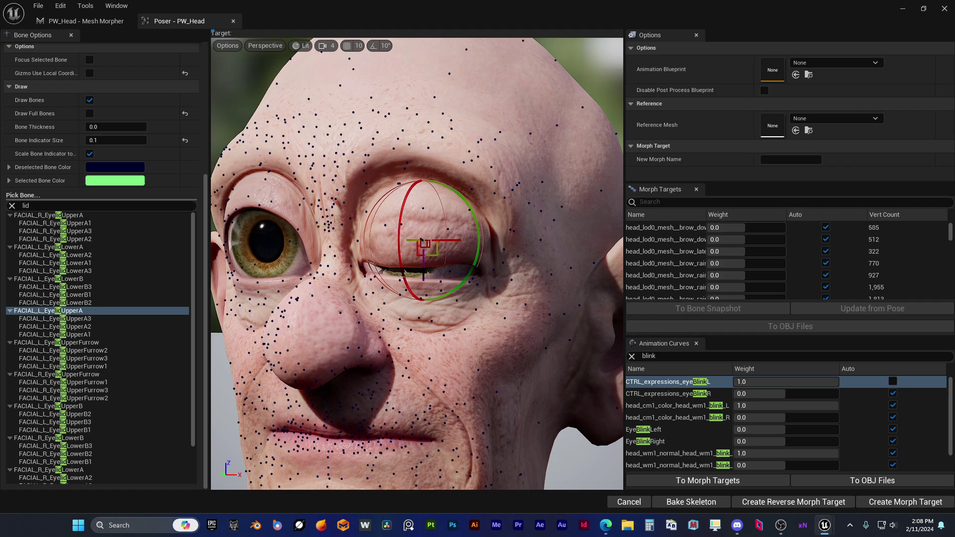
Rotate the FACIAL_L_EyelidLowerA bone on two axes to bring the lower eyelid up to the upper lid
{"action": "right_click_drag", "start_coordinate": [418, 234], "coordinate": [442, 213]}
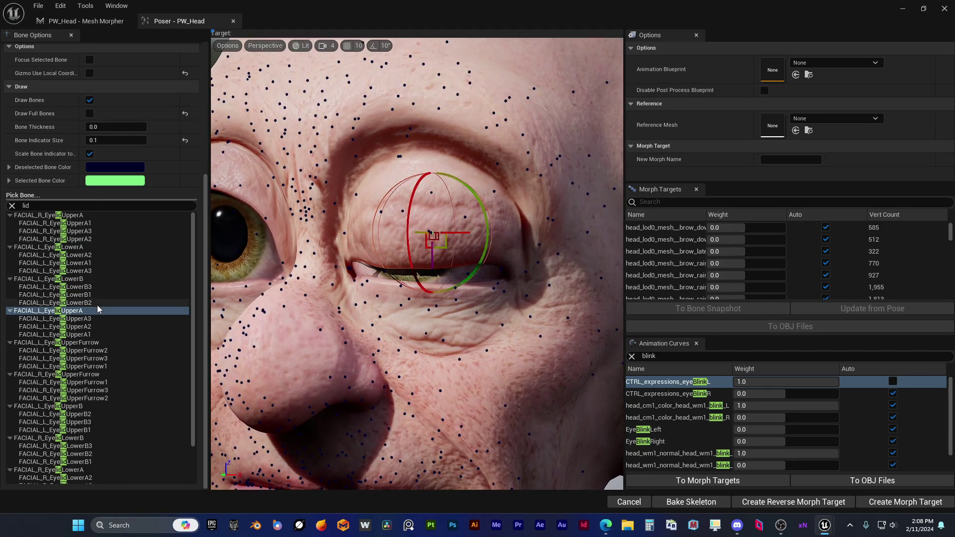
{"action": "left_click", "coordinate": [84, 247]}
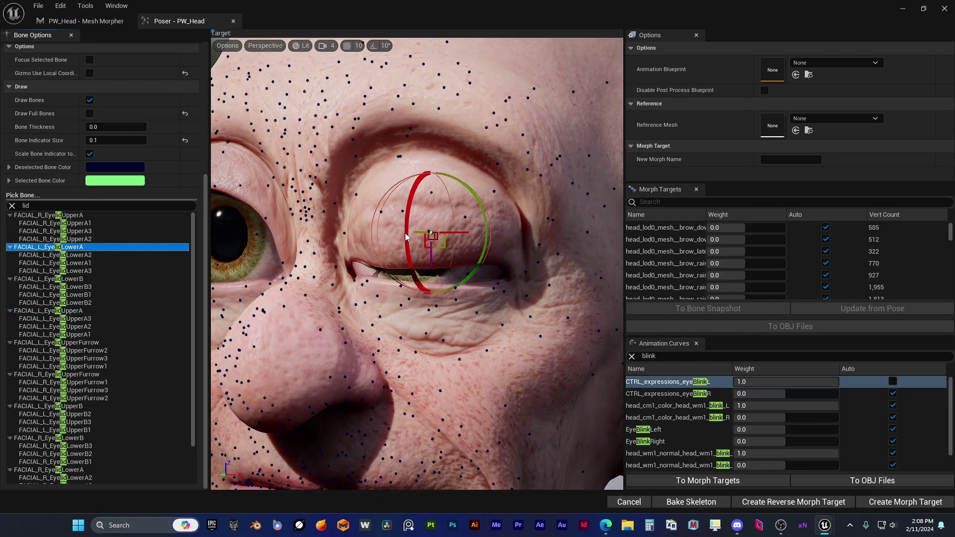
{"action": "left_click_drag", "start_coordinate": [405, 232], "coordinate": [410, 222]}
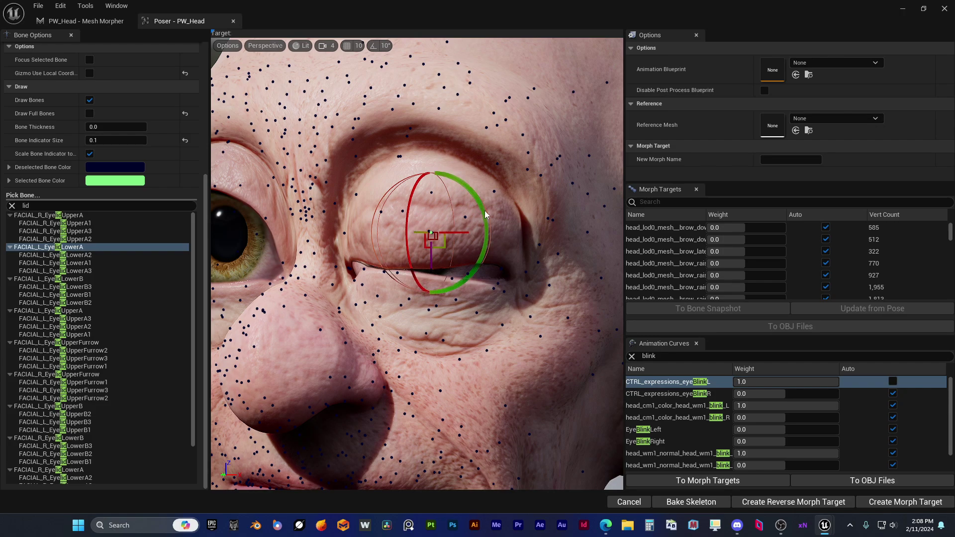
{"action": "left_click_drag", "start_coordinate": [485, 211], "coordinate": [475, 203]}
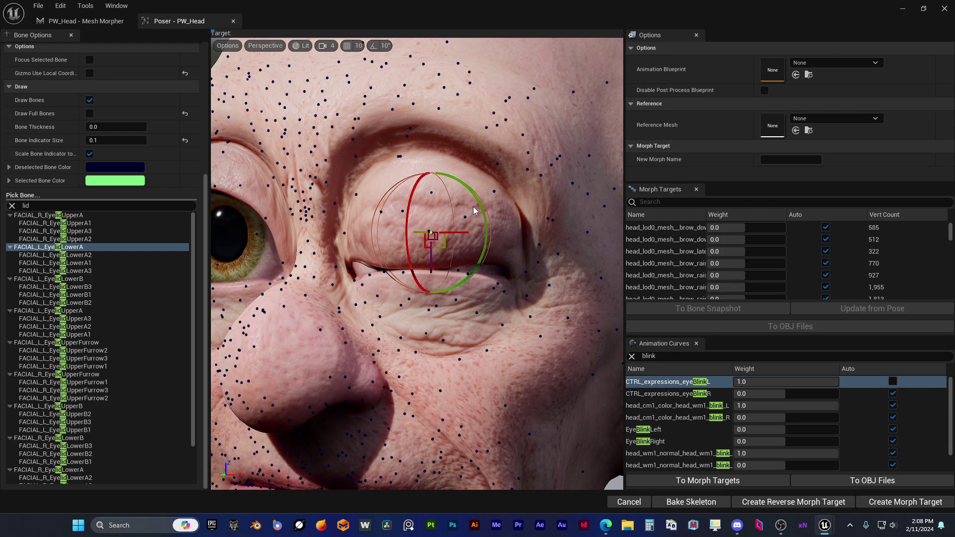
Inspect the FACIAL_L_EyelidLowerA3 bone, then shift the whole lower lid slightly toward the outer eye corner with FACIAL_L_EyelidLowerA
{"action": "left_click", "coordinate": [87, 270]}
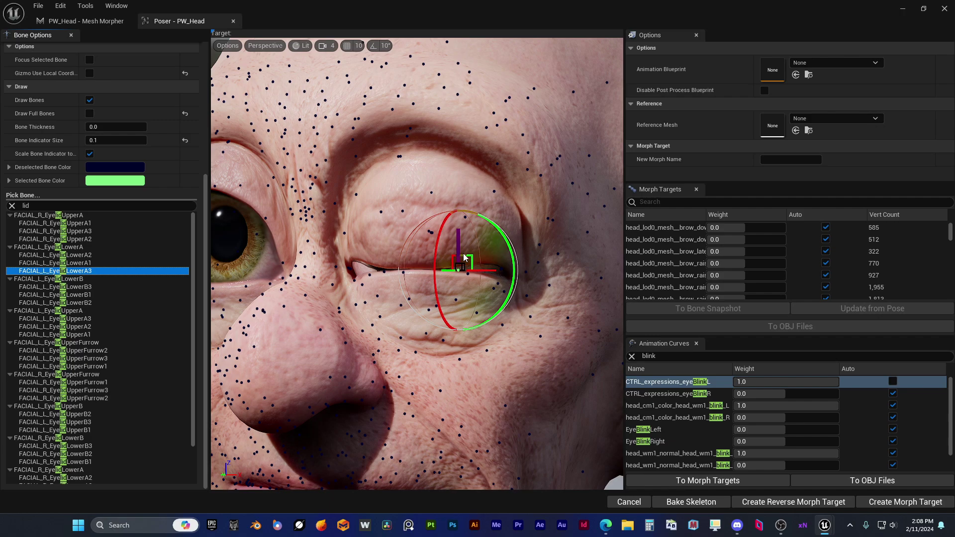
{"action": "mouse_move", "coordinate": [482, 300]}
{"action": "right_mouse_down"}
{"action": "mouse_move", "coordinate": [482, 318]}
{"action": "mouse_move", "coordinate": [481, 297]}
{"action": "right_mouse_up"}
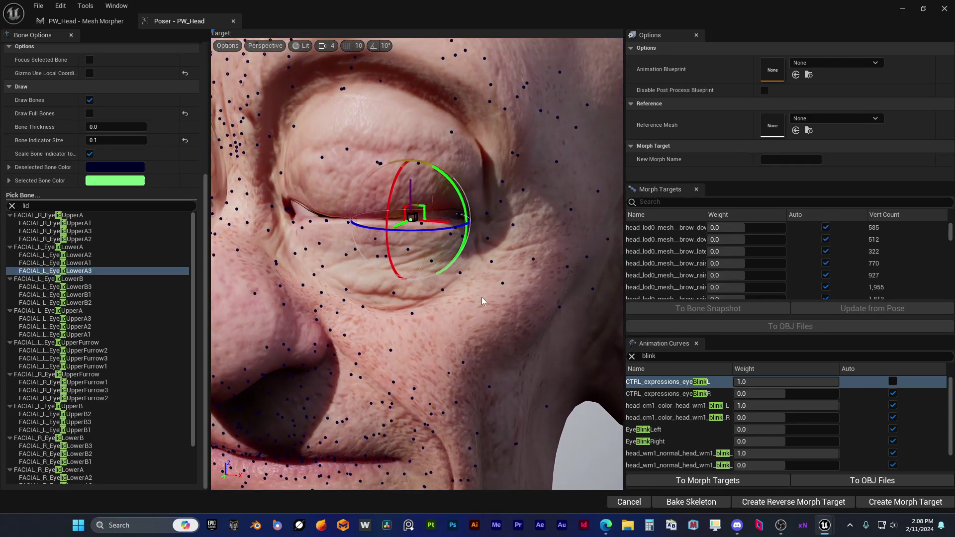
{"action": "left_click", "coordinate": [411, 222]}
{"action": "left_click", "coordinate": [87, 215]}
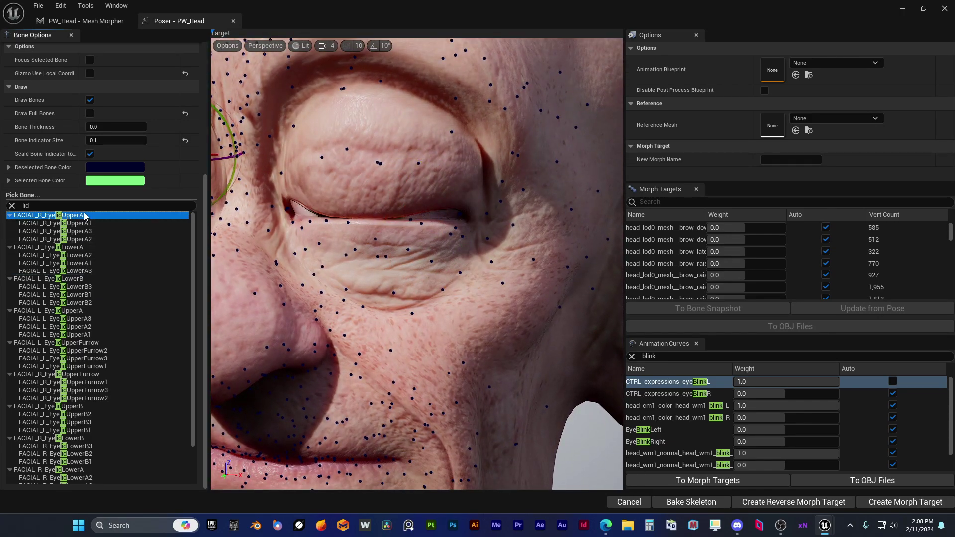
{"action": "left_click", "coordinate": [105, 247]}
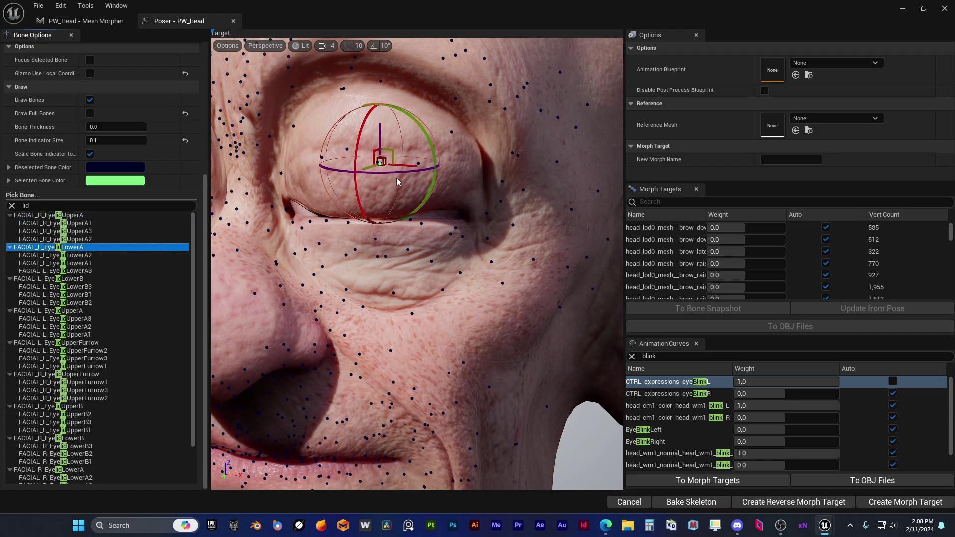
{"action": "left_click_drag", "start_coordinate": [375, 172], "coordinate": [377, 172]}
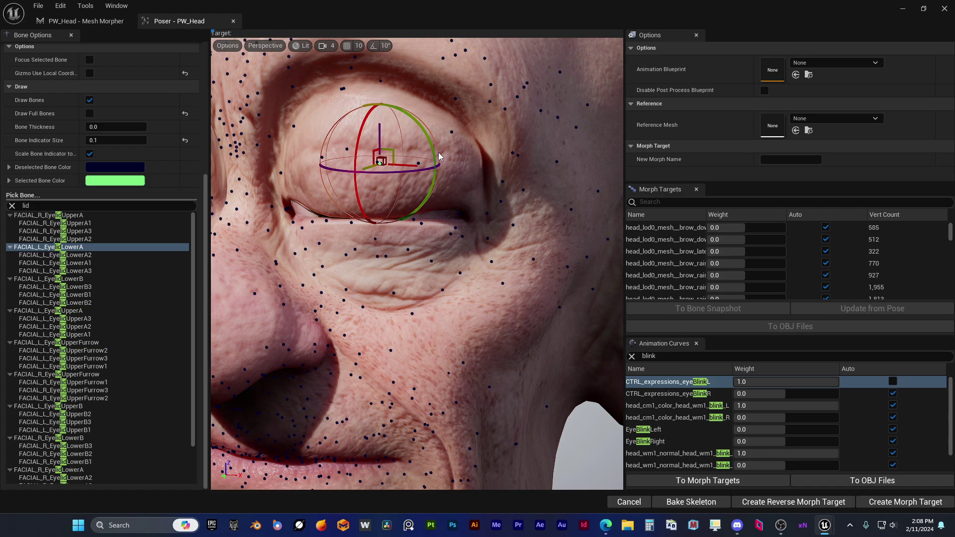
{"action": "left_click_drag", "start_coordinate": [432, 152], "coordinate": [412, 174]}
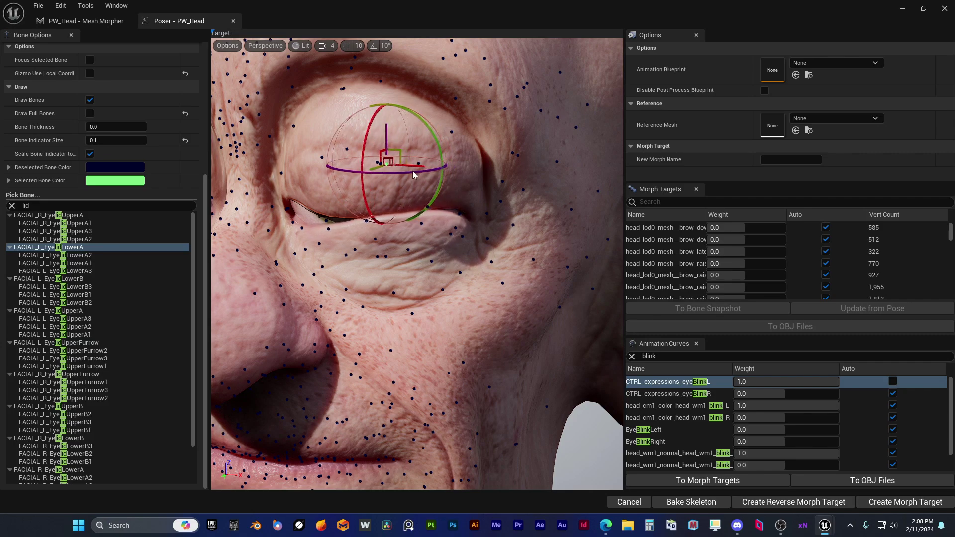
Select the FACIAL_L_EyelidLowerA1 bone and raise it to lift the inner part of the lower eyelid
{"action": "left_click", "coordinate": [83, 263]}
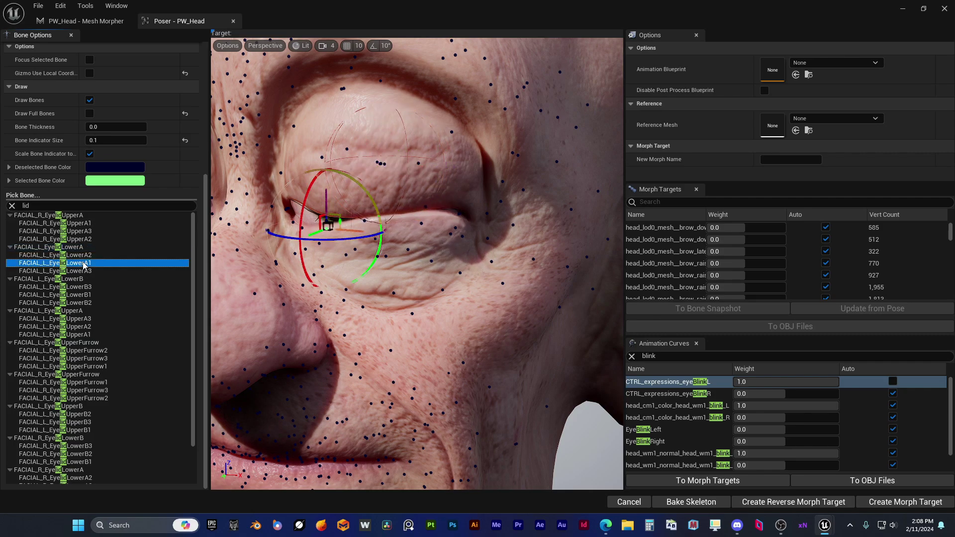
{"action": "left_click_drag", "start_coordinate": [375, 203], "coordinate": [379, 219]}
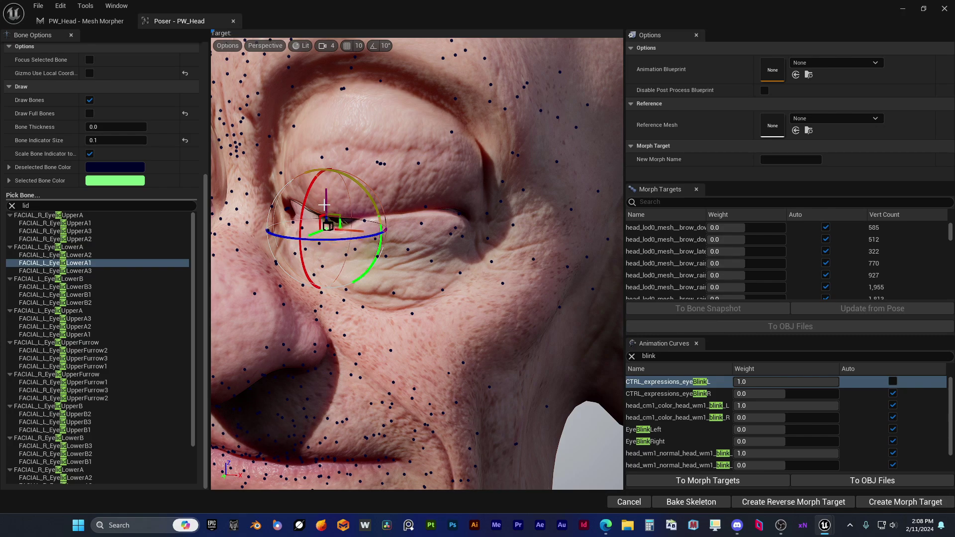
{"action": "left_click_drag", "start_coordinate": [326, 201], "coordinate": [357, 200]}
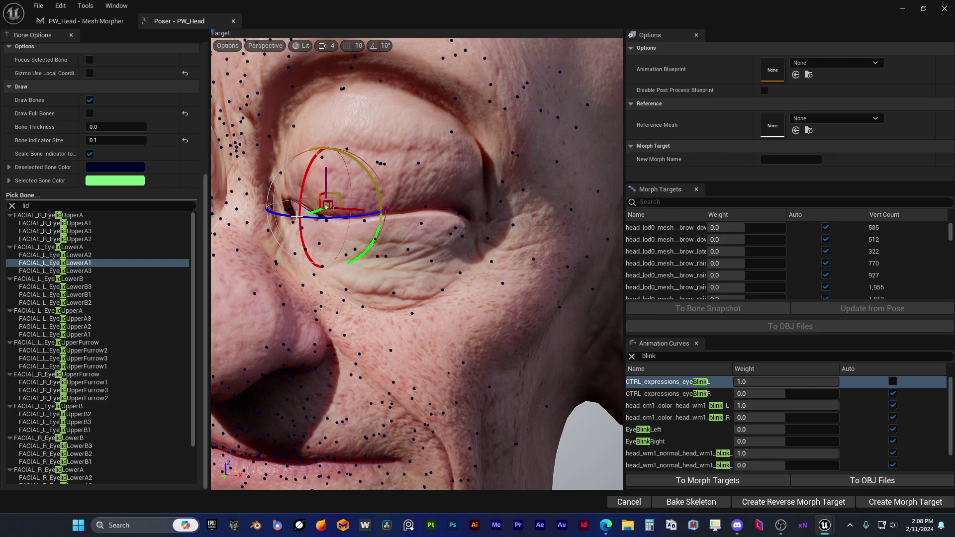
Move the FACIAL_L_EyelidLowerA1 bone toward the nose to fit the lower lid into the inner eye corner
{"action": "mouse_move", "coordinate": [316, 215]}
{"action": "right_mouse_down"}
{"action": "mouse_move", "coordinate": [319, 237]}
{"action": "mouse_move", "coordinate": [311, 226]}
{"action": "mouse_move", "coordinate": [317, 234]}
{"action": "mouse_move", "coordinate": [325, 224]}
{"action": "mouse_move", "coordinate": [304, 223]}
{"action": "right_mouse_up"}
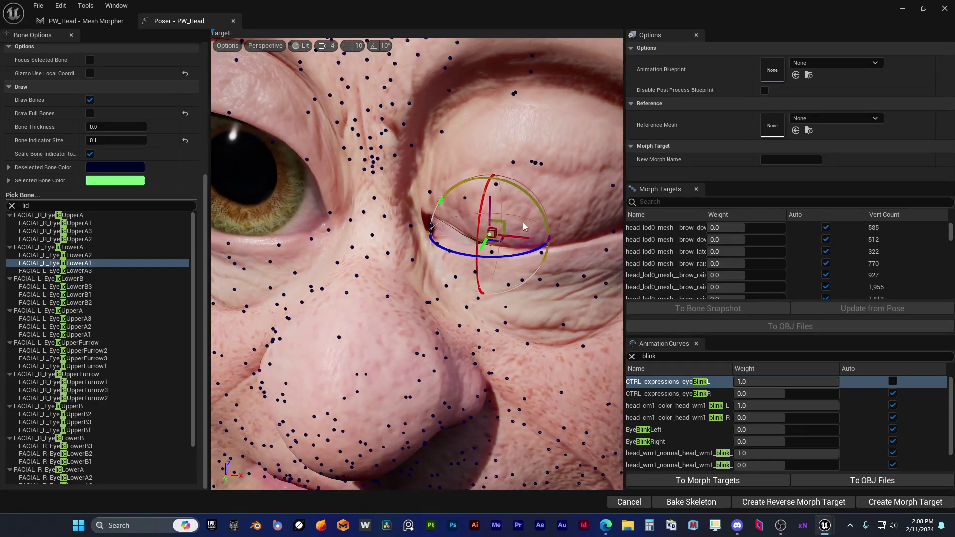
{"action": "right_click_drag", "start_coordinate": [482, 234], "coordinate": [500, 237]}
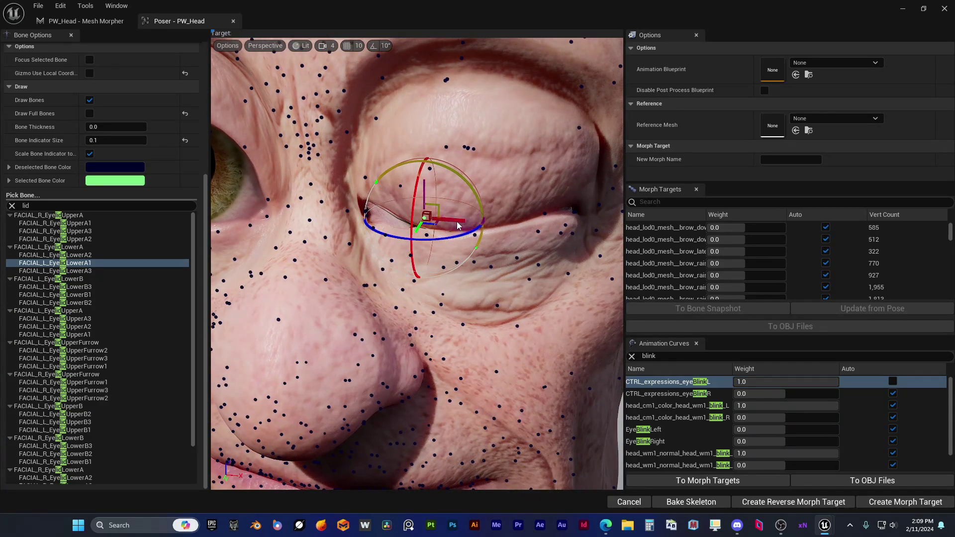
{"action": "left_click_drag", "start_coordinate": [458, 225], "coordinate": [420, 216]}
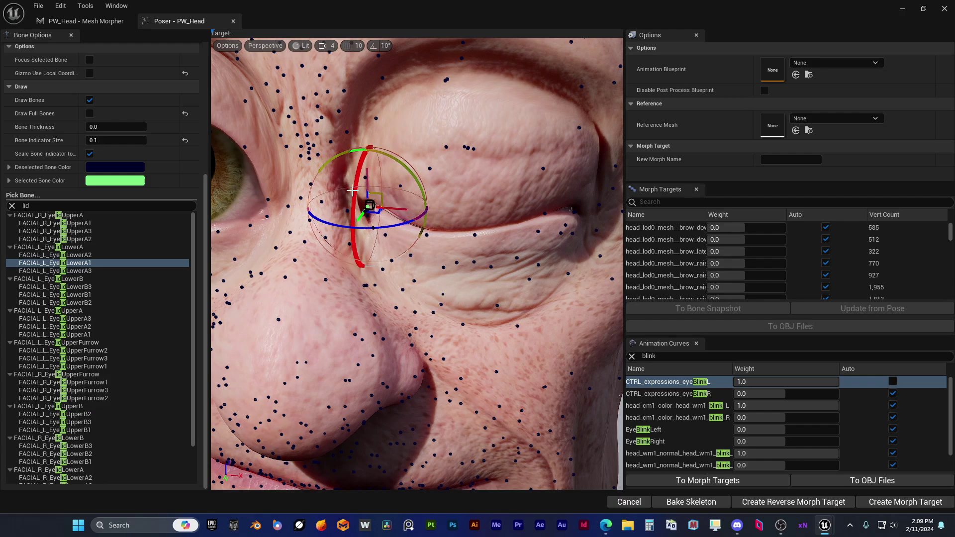
{"action": "right_click_drag", "start_coordinate": [425, 269], "coordinate": [382, 240]}
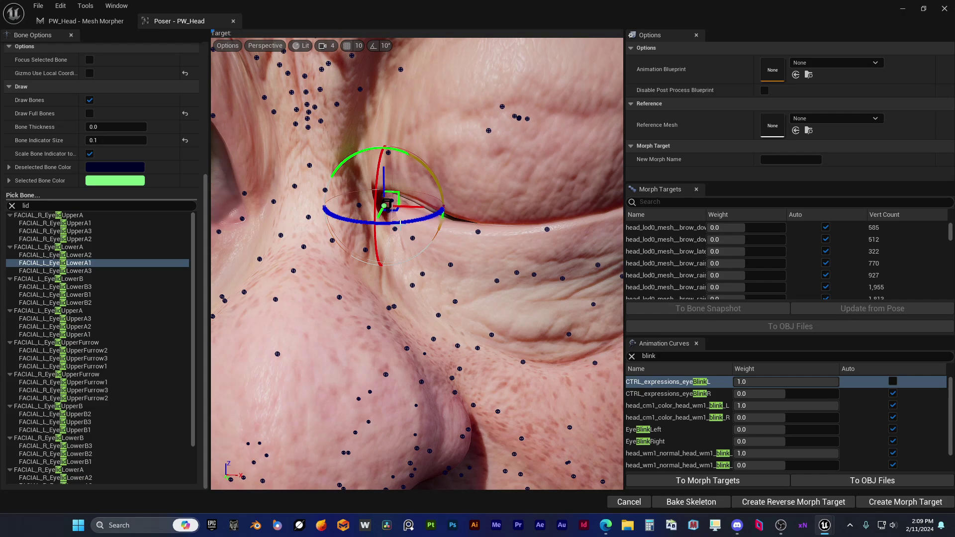
{"action": "mouse_move", "coordinate": [394, 227]}
{"action": "right_mouse_down"}
{"action": "mouse_move", "coordinate": [423, 228]}
{"action": "mouse_move", "coordinate": [394, 228]}
{"action": "right_mouse_up"}
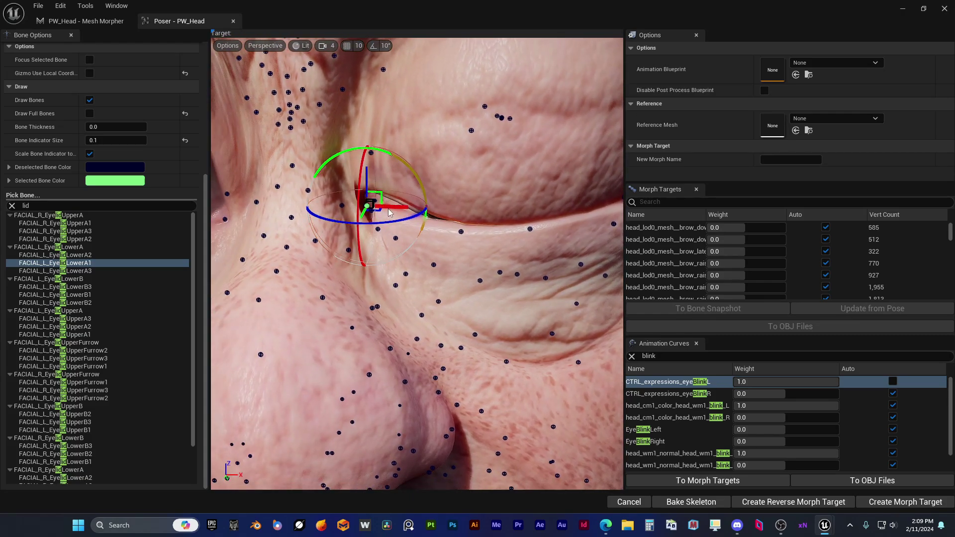
{"action": "left_click_drag", "start_coordinate": [388, 208], "coordinate": [355, 209]}
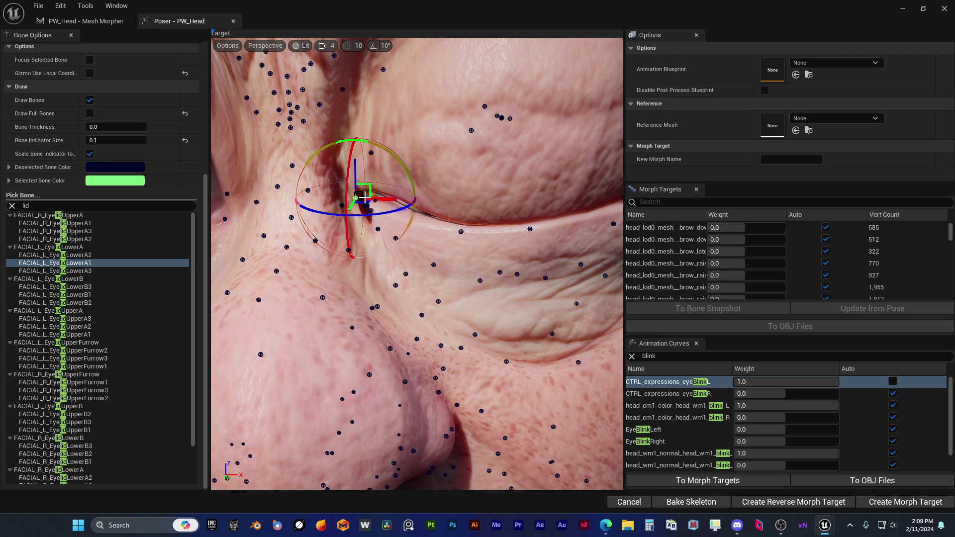
{"action": "left_click_drag", "start_coordinate": [365, 197], "coordinate": [346, 197]}
Rotate the FACIAL_L_EyelidUpperA1 bone and shift it slightly down to close the gap at the inner eye corner
{"action": "left_click", "coordinate": [91, 223]}
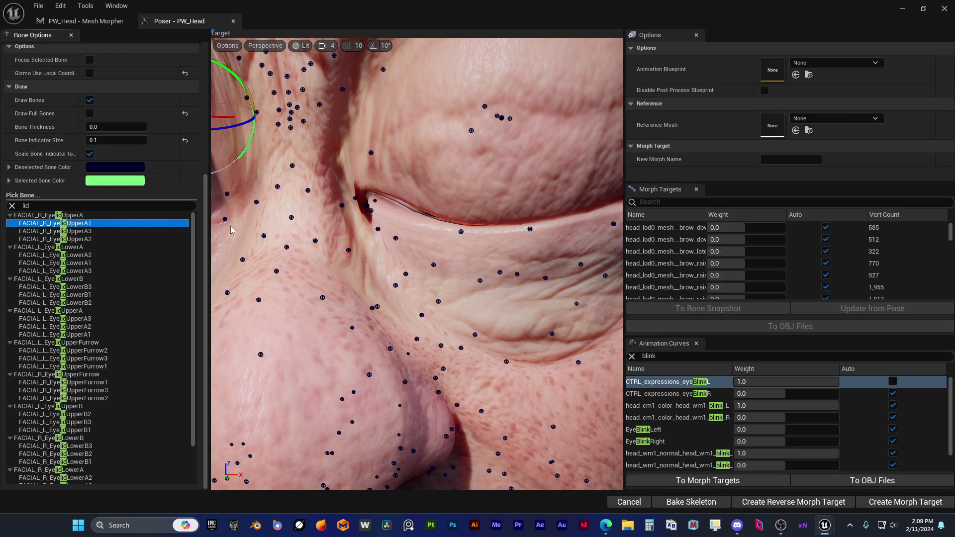
{"action": "left_click", "coordinate": [89, 231]}
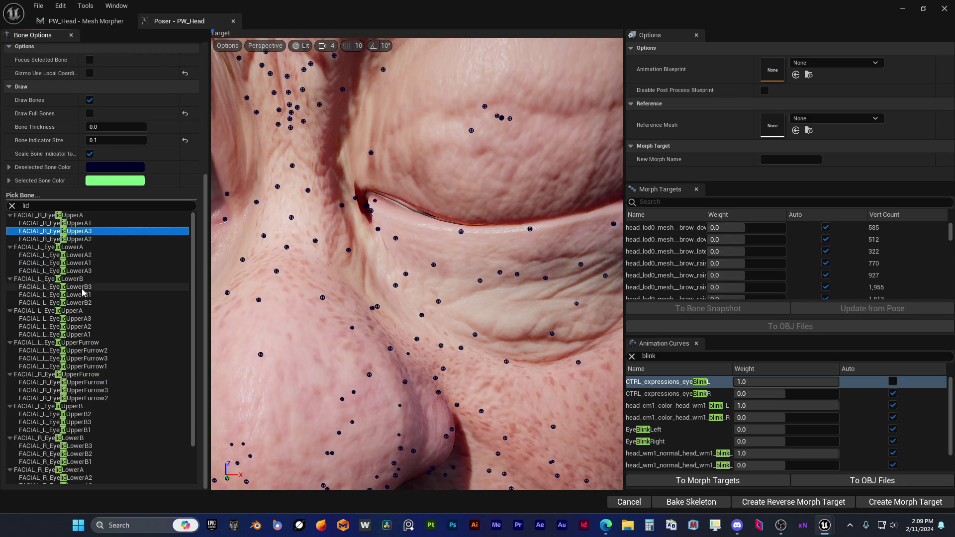
{"action": "left_click", "coordinate": [82, 311]}
{"action": "left_click", "coordinate": [84, 327]}
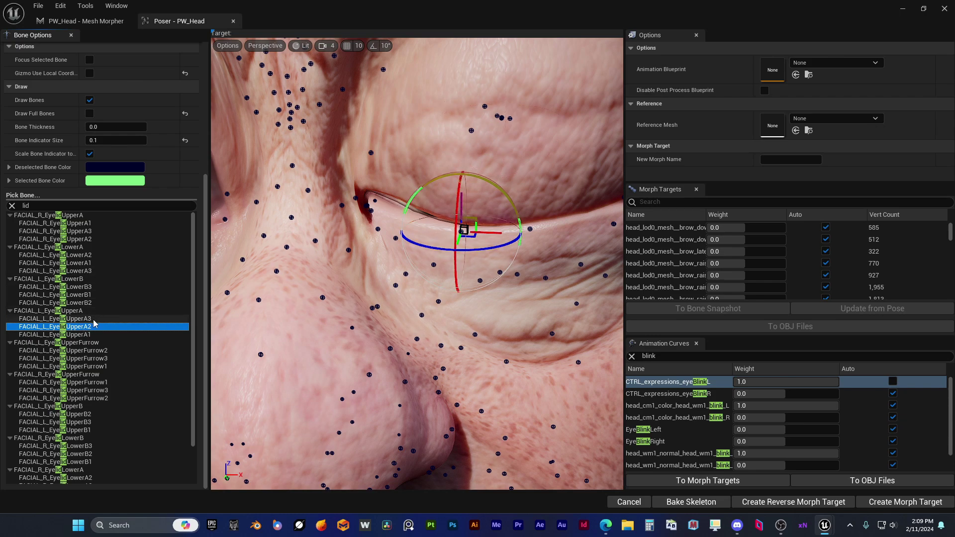
{"action": "left_click", "coordinate": [89, 320]}
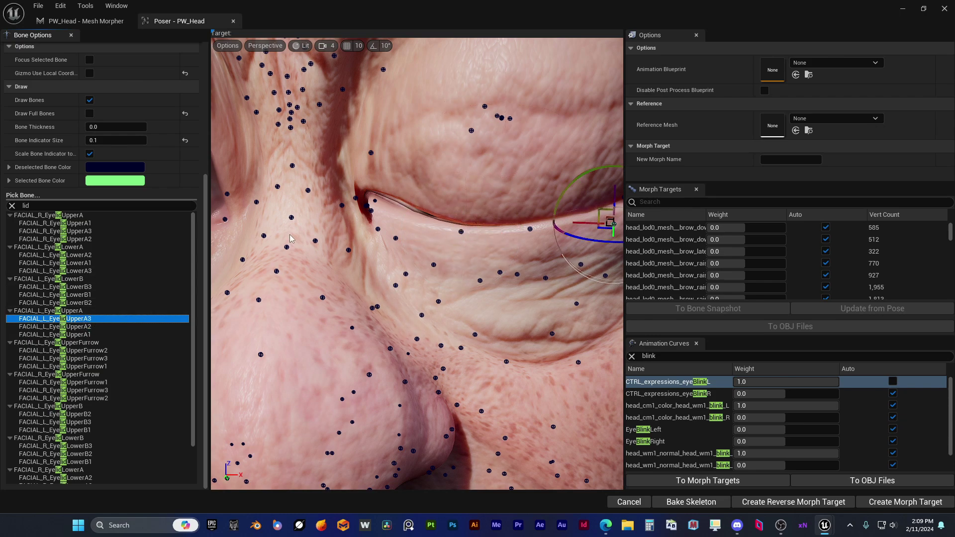
{"action": "left_click", "coordinate": [92, 334]}
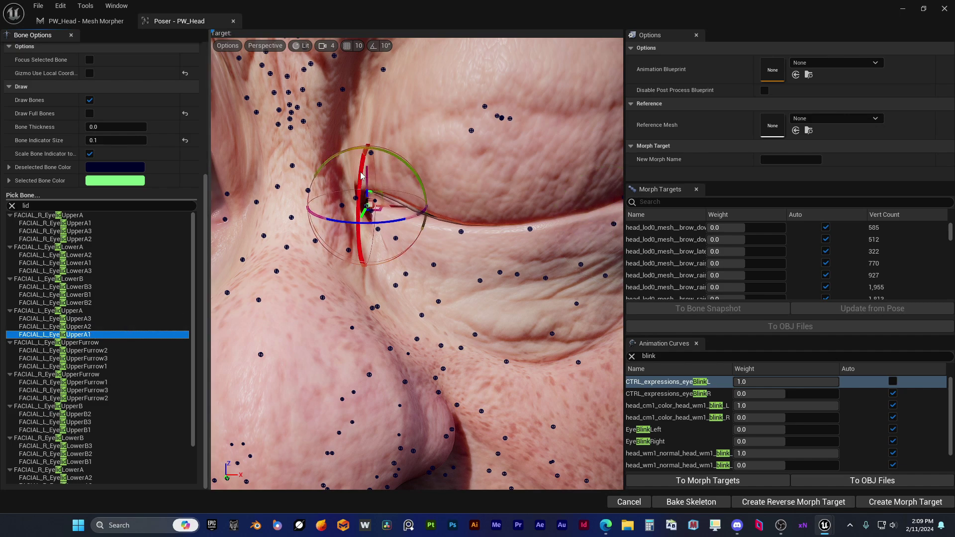
{"action": "left_click_drag", "start_coordinate": [361, 176], "coordinate": [353, 193]}
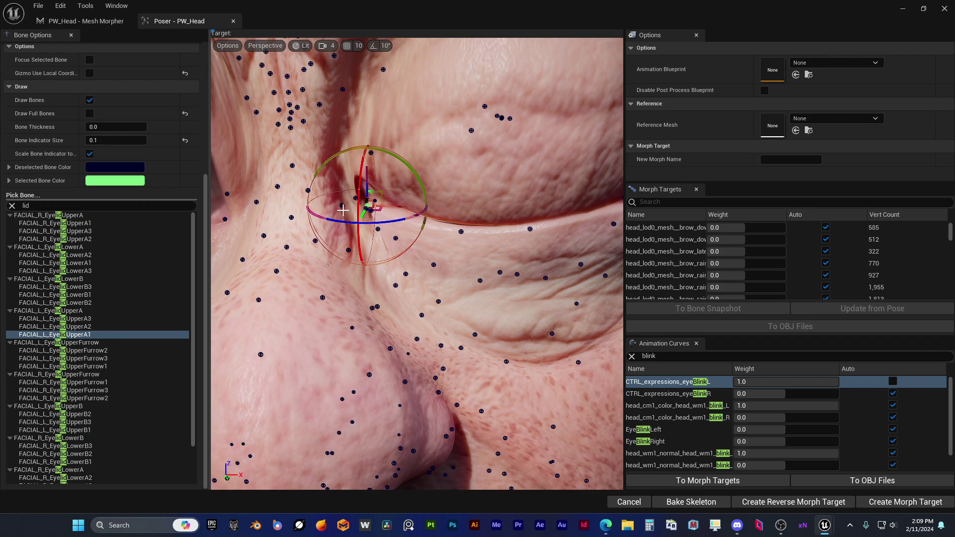
{"action": "left_click_drag", "start_coordinate": [362, 215], "coordinate": [357, 219]}
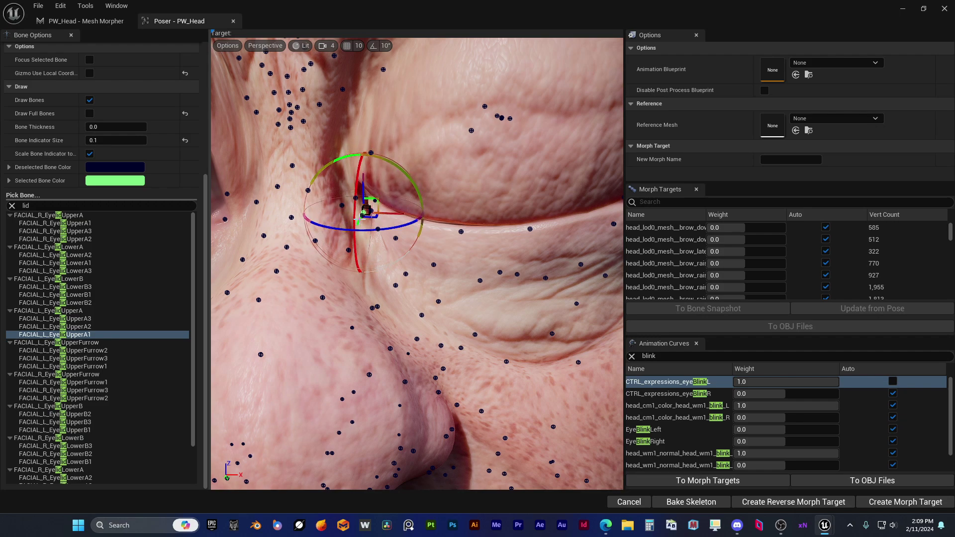
{"action": "left_click", "coordinate": [417, 191]}
{"action": "middle_click_drag", "start_coordinate": [417, 191], "coordinate": [443, 195]}
{"action": "mouse_move", "coordinate": [417, 233]}
{"action": "right_mouse_down"}
{"action": "mouse_move", "coordinate": [393, 224]}
{"action": "mouse_move", "coordinate": [423, 258]}
{"action": "mouse_move", "coordinate": [415, 229]}
{"action": "mouse_move", "coordinate": [388, 223]}
{"action": "mouse_move", "coordinate": [420, 229]}
{"action": "right_mouse_up"}
{"action": "left_click", "coordinate": [85, 319]}
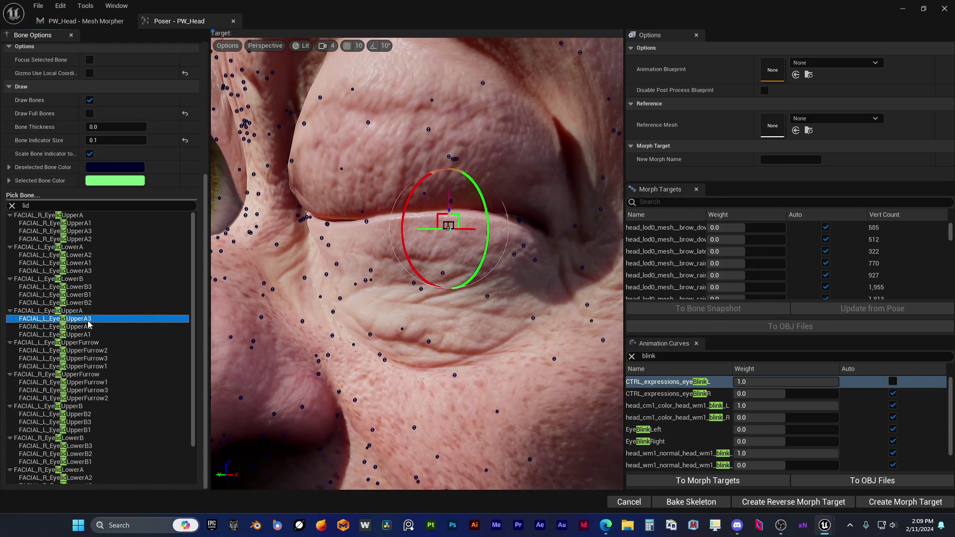
{"action": "left_click_drag", "start_coordinate": [473, 229], "coordinate": [481, 234]}
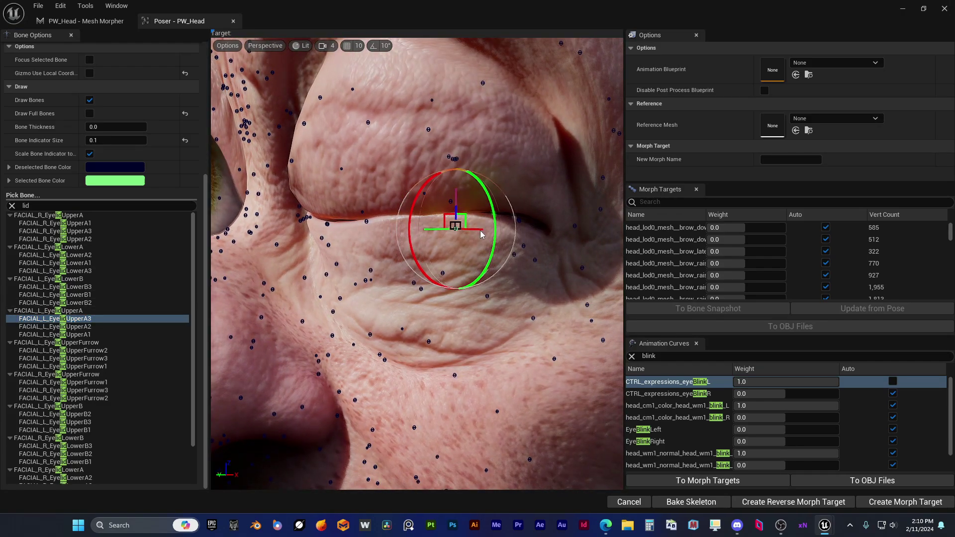
{"action": "key", "text": "ctrl+z"}
Shift the FACIAL_L_EyelidUpperA3 bone slightly toward the outer eye corner and slightly rotate the whole upper lid with FACIAL_L_EyelidUpperA
{"action": "left_click", "coordinate": [89, 319]}
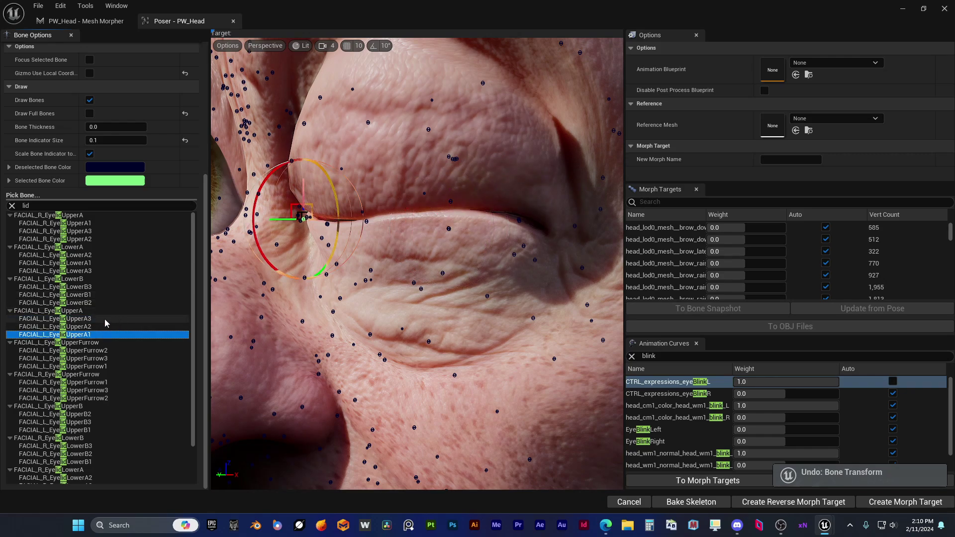
{"action": "mouse_move", "coordinate": [470, 229]}
{"action": "left_mouse_down"}
{"action": "mouse_move", "coordinate": [462, 230]}
{"action": "mouse_move", "coordinate": [472, 227]}
{"action": "left_mouse_up"}
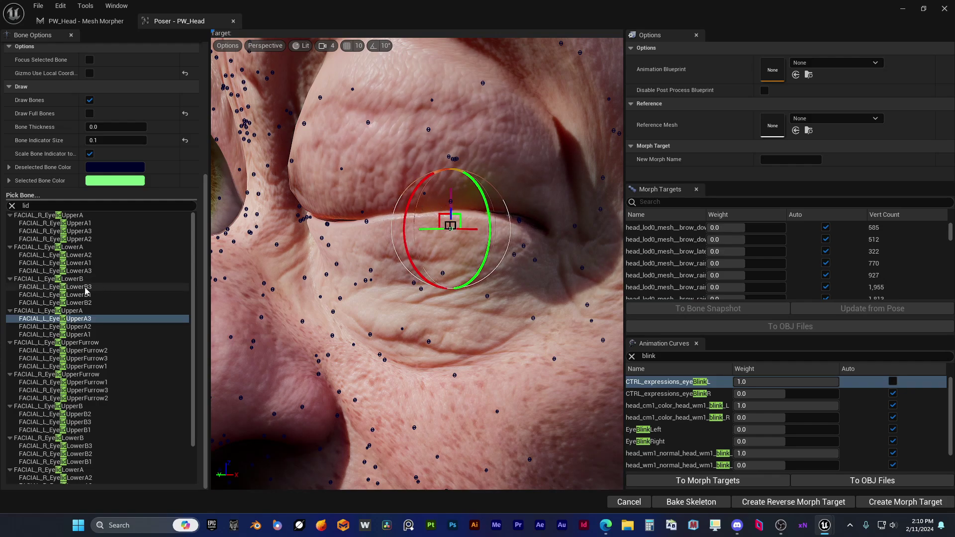
{"action": "left_click", "coordinate": [73, 311]}
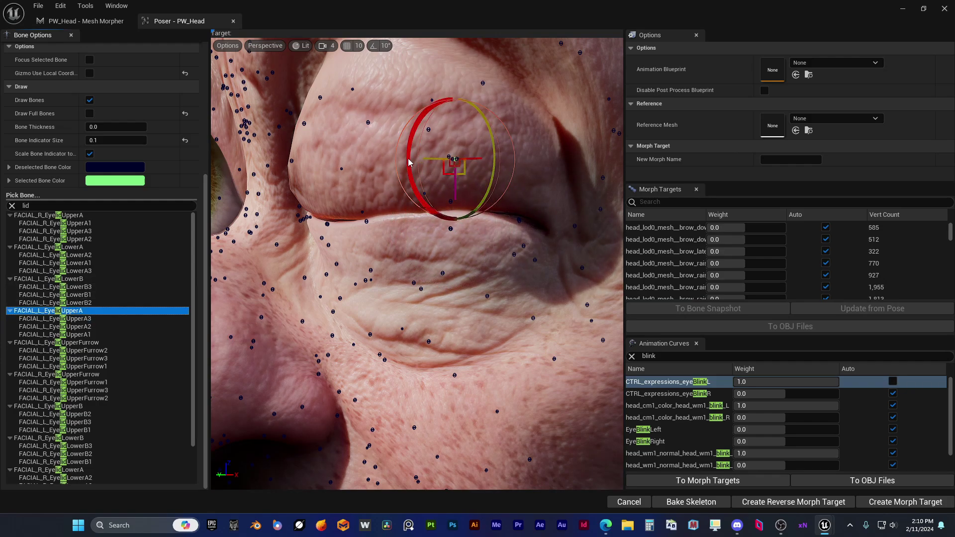
{"action": "left_click_drag", "start_coordinate": [409, 159], "coordinate": [411, 156]}
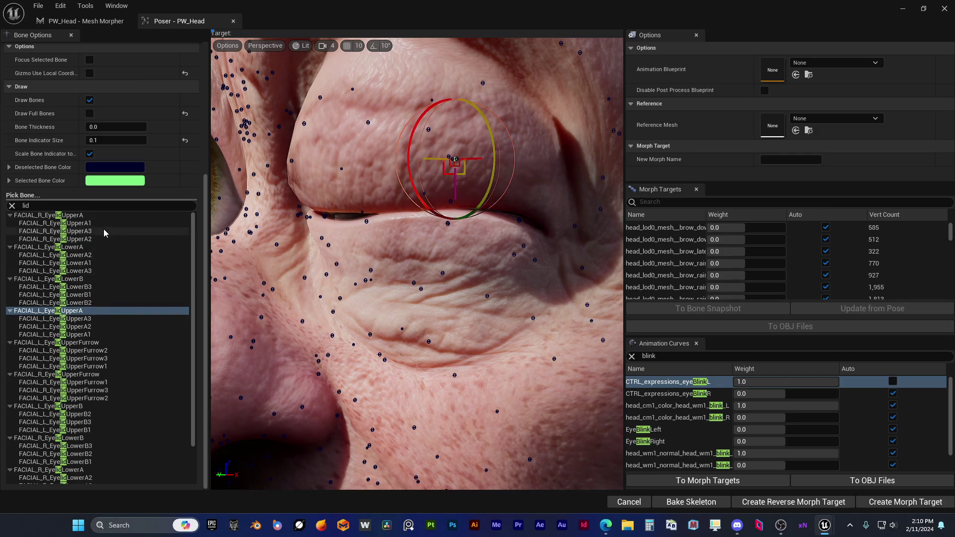
Rotate the FACIAL_L_EyelidLowerA2 bone and raise it slightly to bring the lower lid's edge up to the upper lid
{"action": "left_click", "coordinate": [82, 231]}
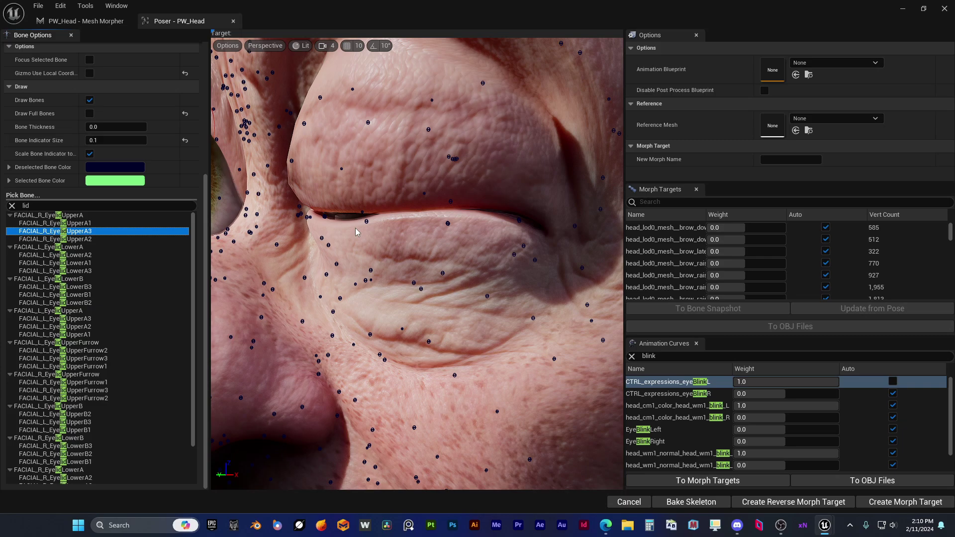
{"action": "left_click_drag", "start_coordinate": [356, 228], "coordinate": [393, 219], "text": "alt"}
{"action": "left_click", "coordinate": [80, 224]}
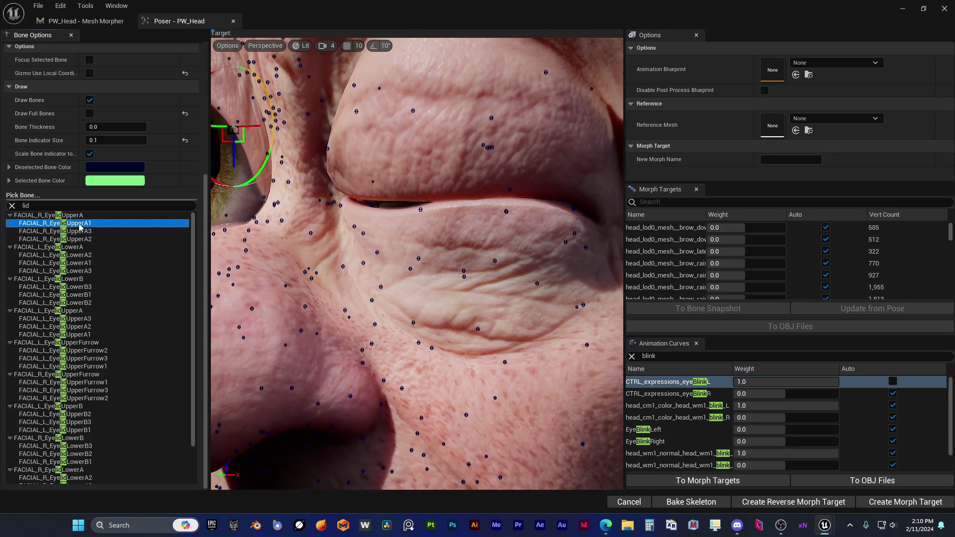
{"action": "scroll", "coordinate": [97, 343], "scroll_direction": "down", "scroll_amount": 1}
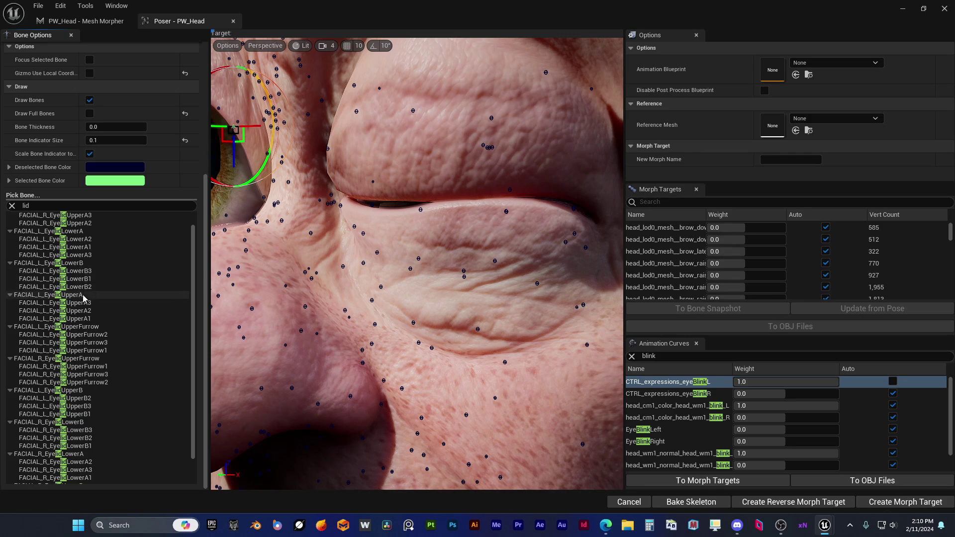
{"action": "scroll", "coordinate": [79, 298], "scroll_direction": "up", "scroll_amount": 2}
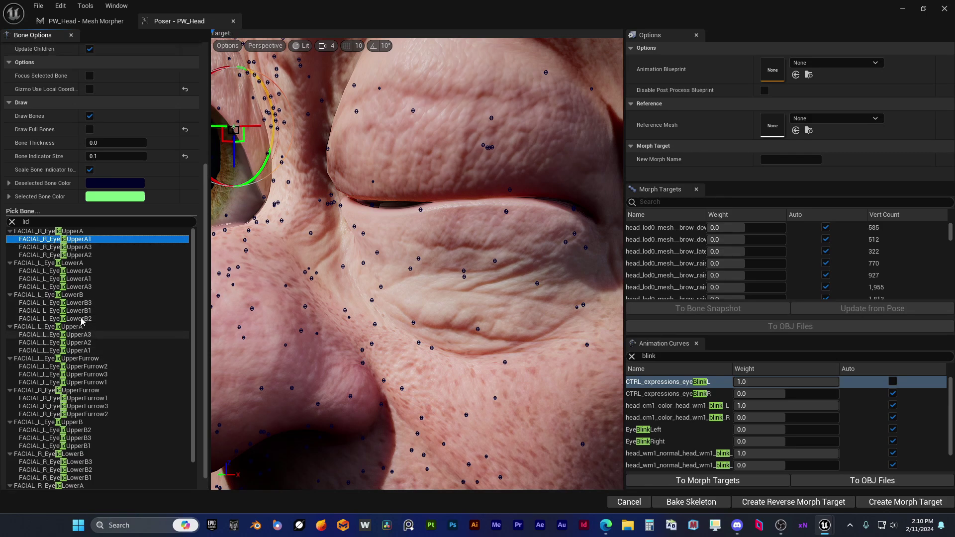
{"action": "left_click", "coordinate": [80, 273]}
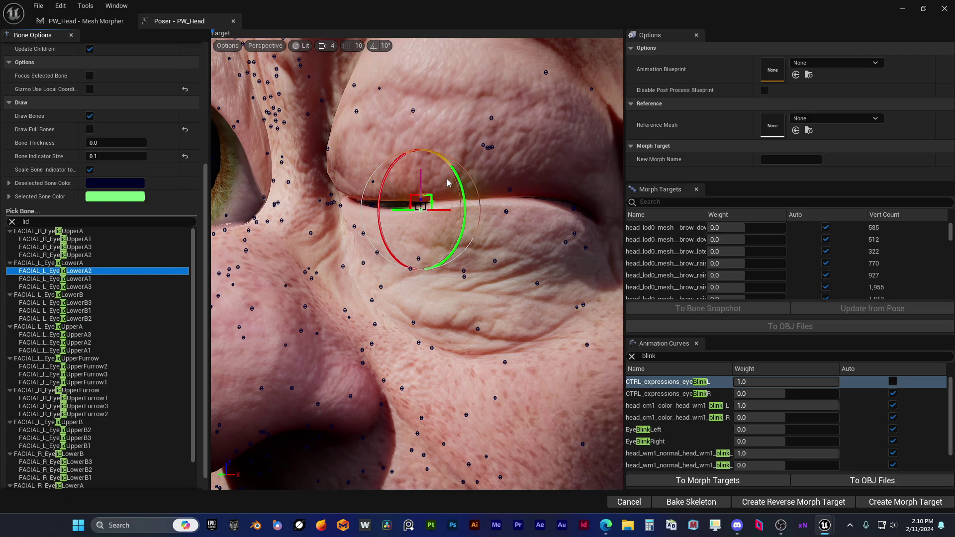
{"action": "left_click_drag", "start_coordinate": [453, 170], "coordinate": [459, 201]}
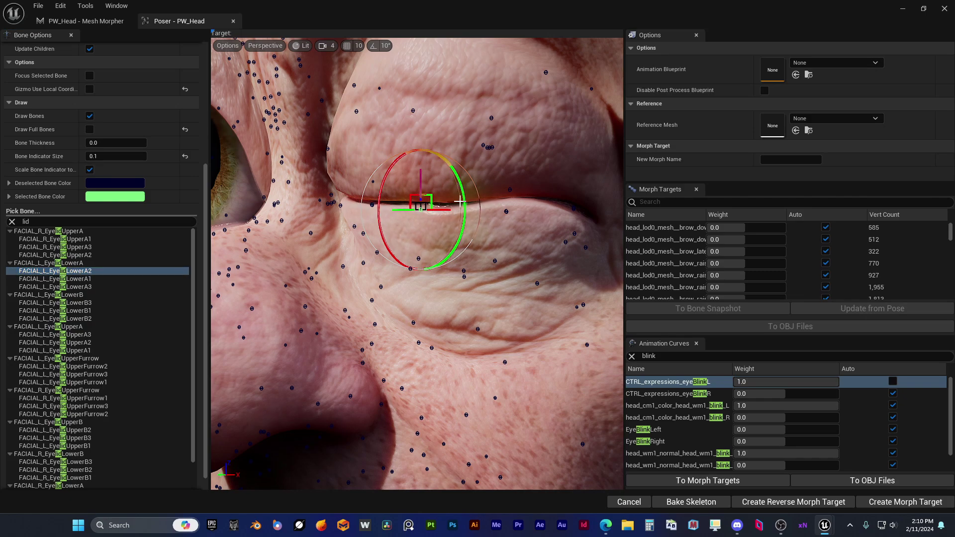
{"action": "left_click_drag", "start_coordinate": [420, 177], "coordinate": [421, 175]}
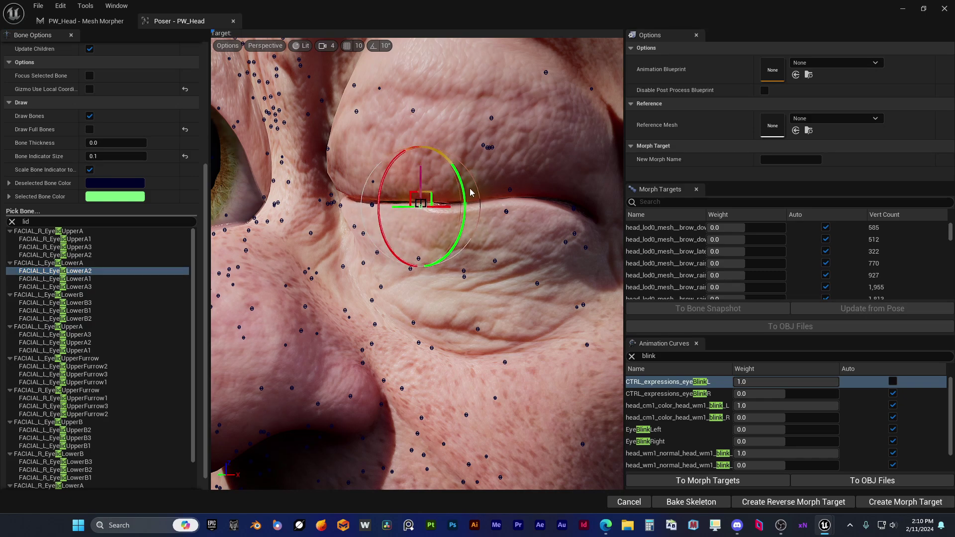
Raise the FACIAL_L_EyelidLowerA1 bone, move it toward the nose and fine-tune its fit at the inner eye corner
{"action": "left_click", "coordinate": [95, 279]}
{"action": "left_click_drag", "start_coordinate": [332, 164], "coordinate": [335, 156]}
{"action": "left_click_drag", "start_coordinate": [352, 196], "coordinate": [344, 190]}
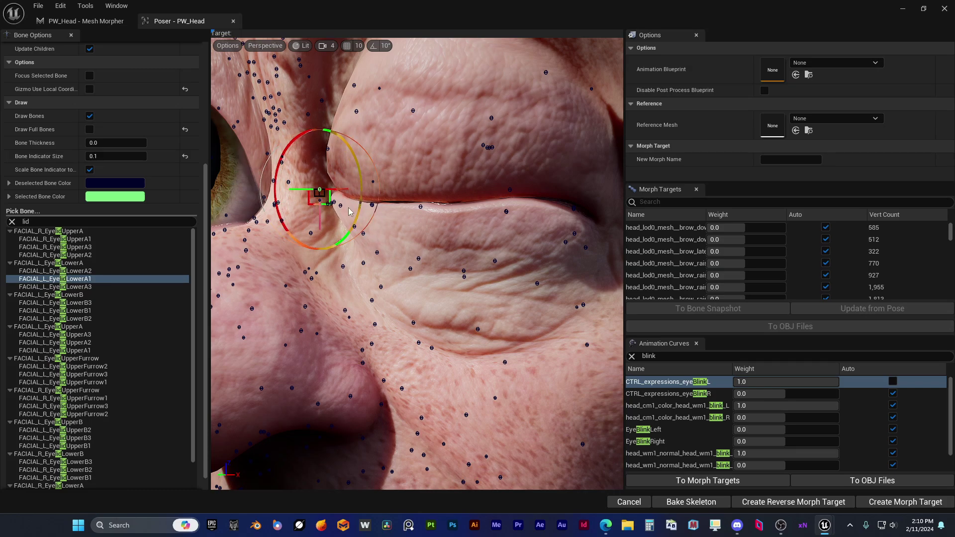
{"action": "mouse_move", "coordinate": [317, 191]}
{"action": "right_mouse_down"}
{"action": "mouse_move", "coordinate": [293, 209]}
{"action": "mouse_move", "coordinate": [313, 211]}
{"action": "mouse_move", "coordinate": [304, 183]}
{"action": "right_mouse_up"}
{"action": "mouse_move", "coordinate": [414, 320]}
{"action": "right_mouse_down"}
{"action": "mouse_move", "coordinate": [442, 318]}
{"action": "mouse_move", "coordinate": [414, 320]}
{"action": "right_mouse_up"}
{"action": "left_click_drag", "start_coordinate": [409, 317], "coordinate": [414, 317]}
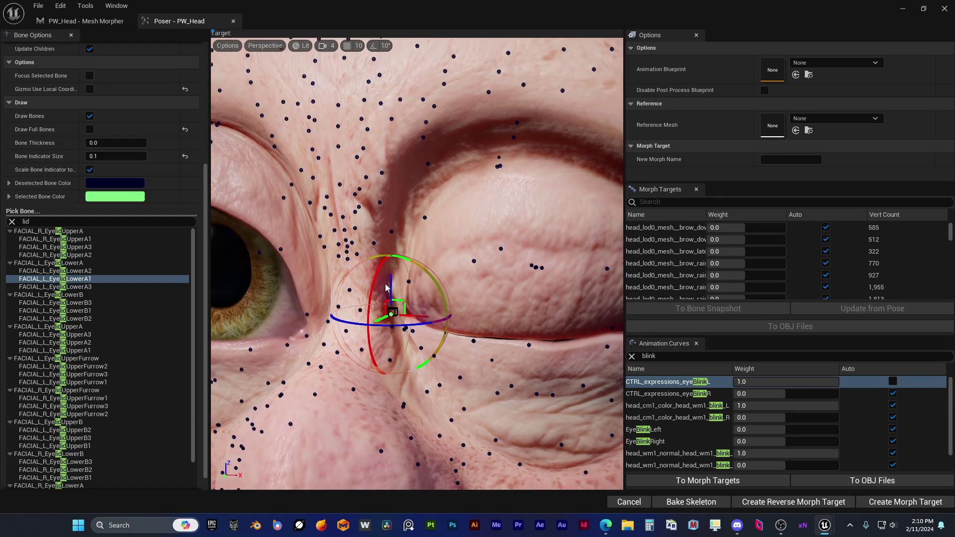
{"action": "left_click_drag", "start_coordinate": [390, 280], "coordinate": [385, 306]}
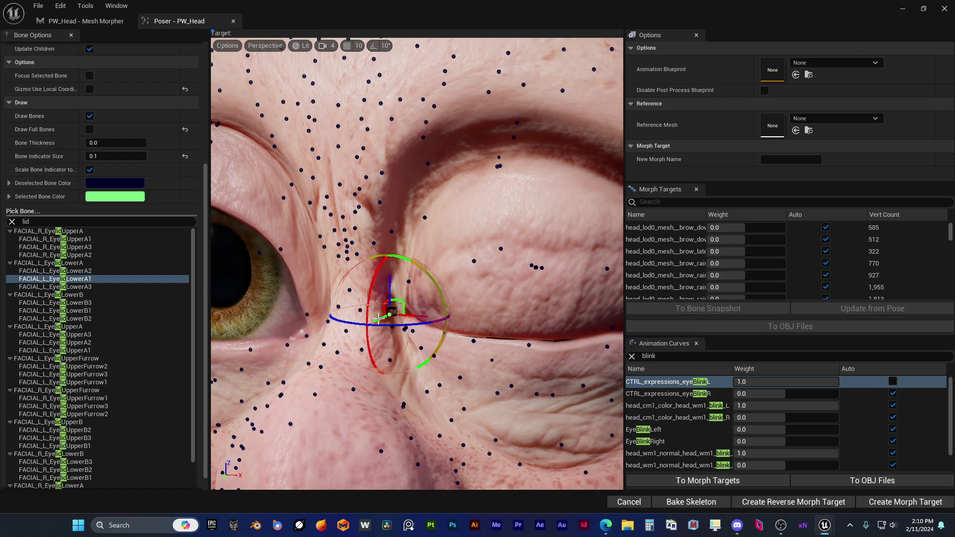
{"action": "left_click_drag", "start_coordinate": [378, 318], "coordinate": [379, 318]}
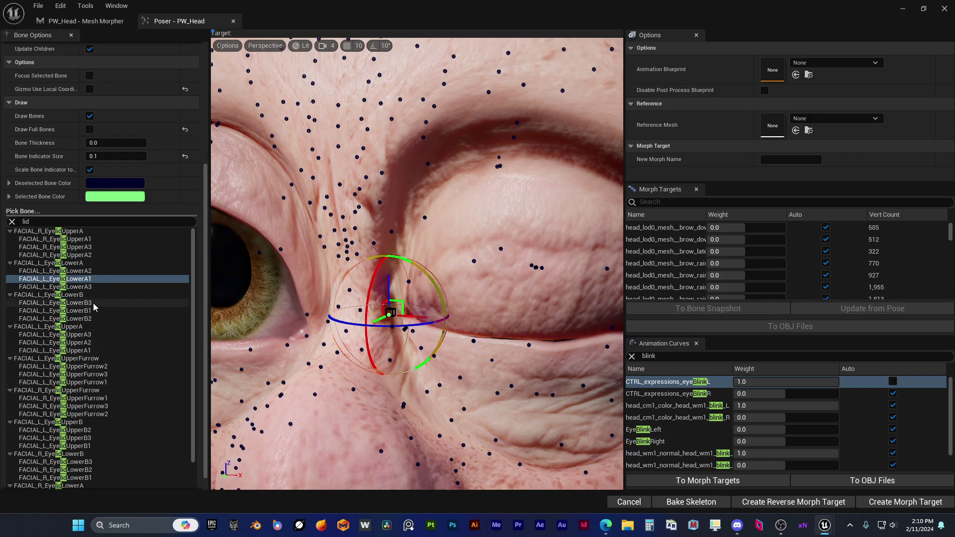
Move the FACIAL_L_EyelidLowerA3 bone toward the outer eye corner and raise it slightly, and select the FACIAL_L_EyelidUpperA bone
{"action": "left_click", "coordinate": [83, 289]}
{"action": "key", "text": "f"}
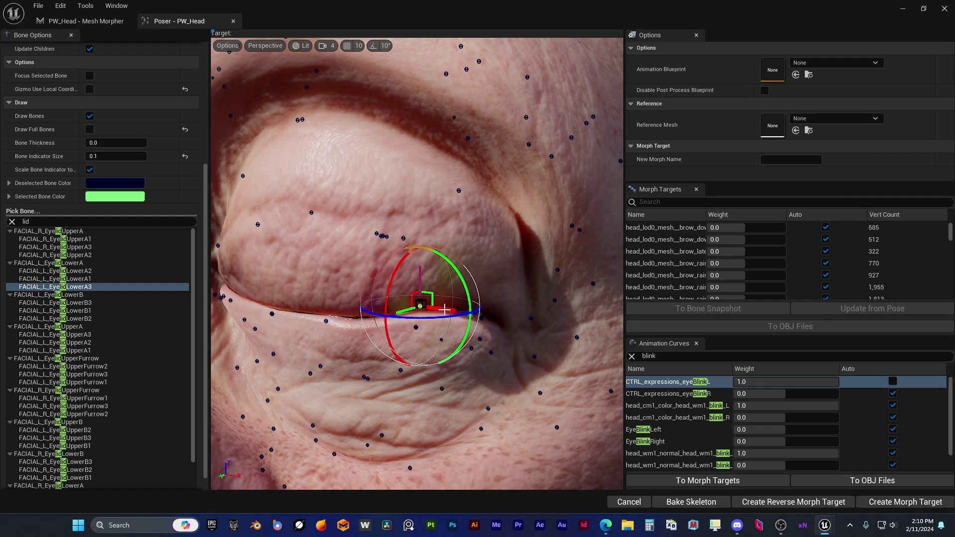
{"action": "mouse_move", "coordinate": [444, 310]}
{"action": "left_mouse_down"}
{"action": "mouse_move", "coordinate": [420, 309]}
{"action": "mouse_move", "coordinate": [483, 311]}
{"action": "mouse_move", "coordinate": [444, 305]}
{"action": "left_mouse_up"}
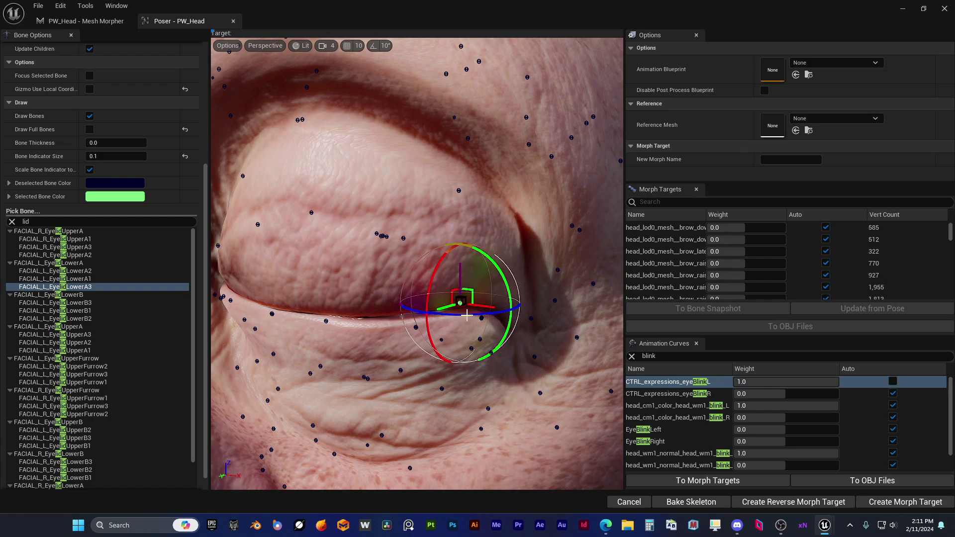
{"action": "middle_click_drag", "start_coordinate": [473, 313], "coordinate": [414, 313]}
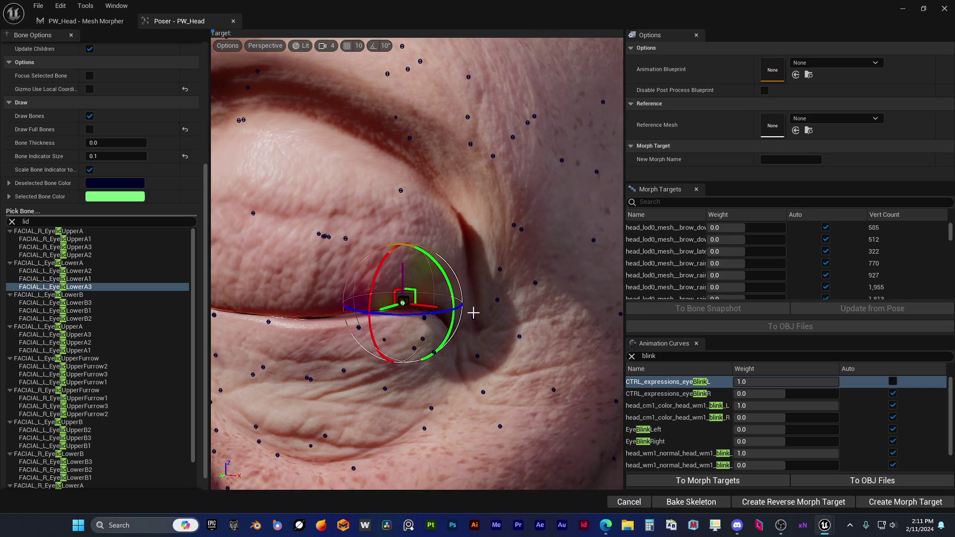
{"action": "left_click_drag", "start_coordinate": [430, 309], "coordinate": [446, 311]}
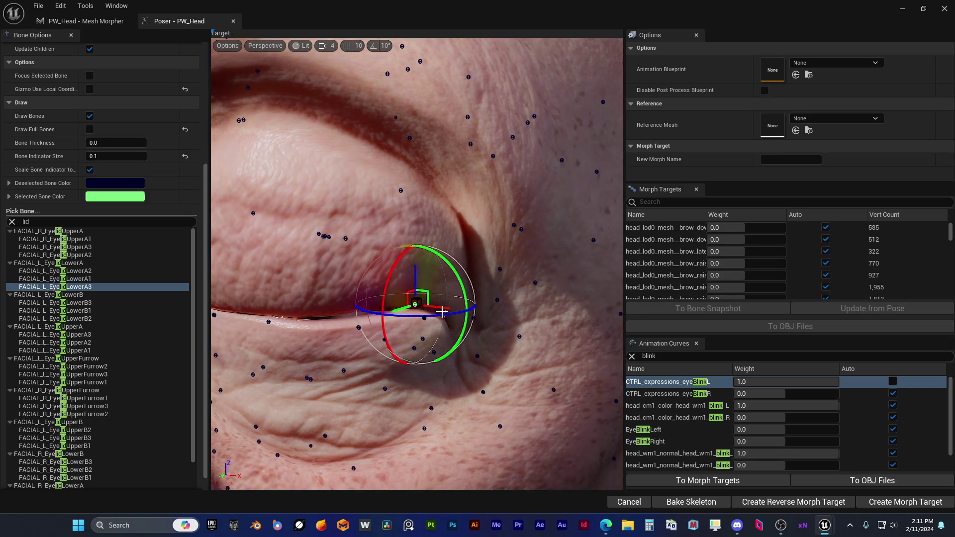
{"action": "left_click_drag", "start_coordinate": [413, 280], "coordinate": [415, 277]}
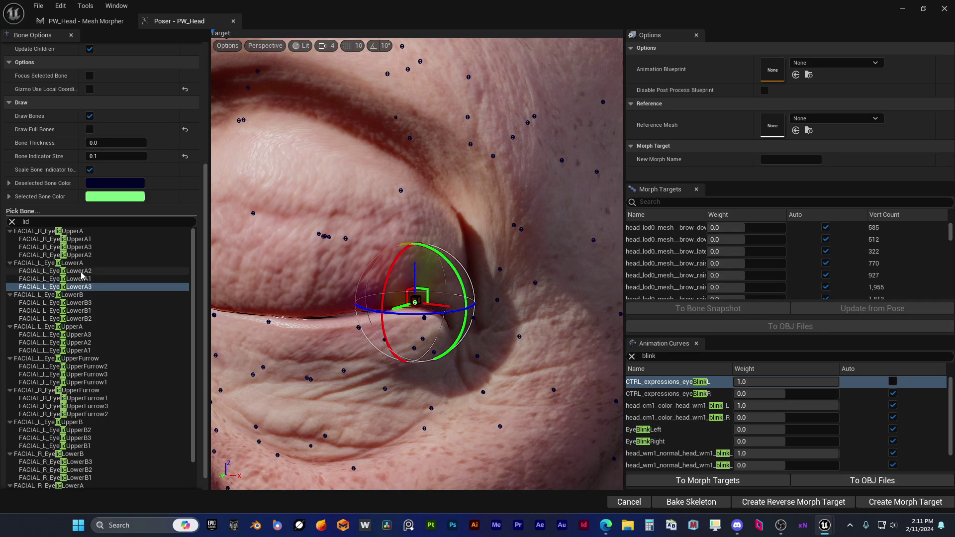
{"action": "left_click", "coordinate": [48, 326]}
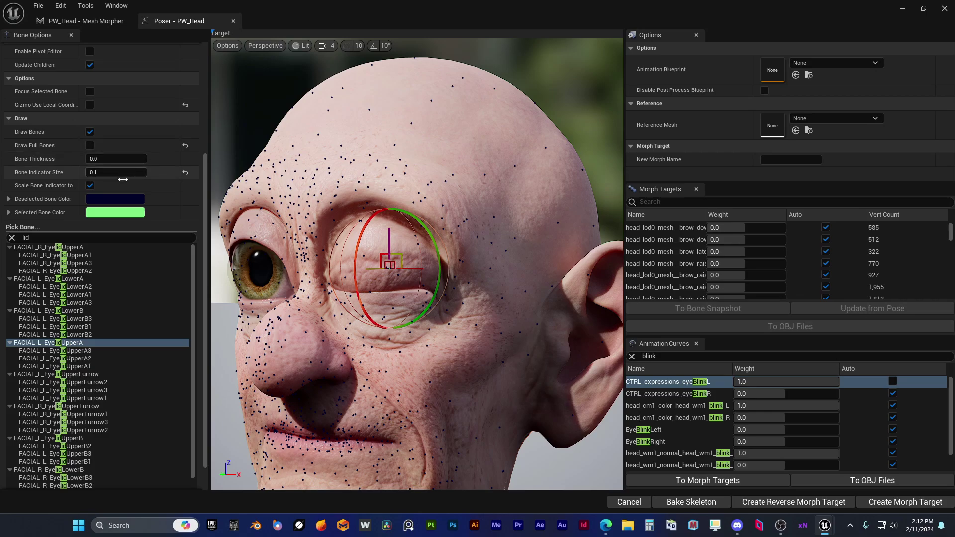
Create a bone snapshot from the base pose with head as the start bone, saving changed bones only
{"action": "left_click", "coordinate": [85, 6]}
{"action": "mouse_move", "coordinate": [61, 5]}
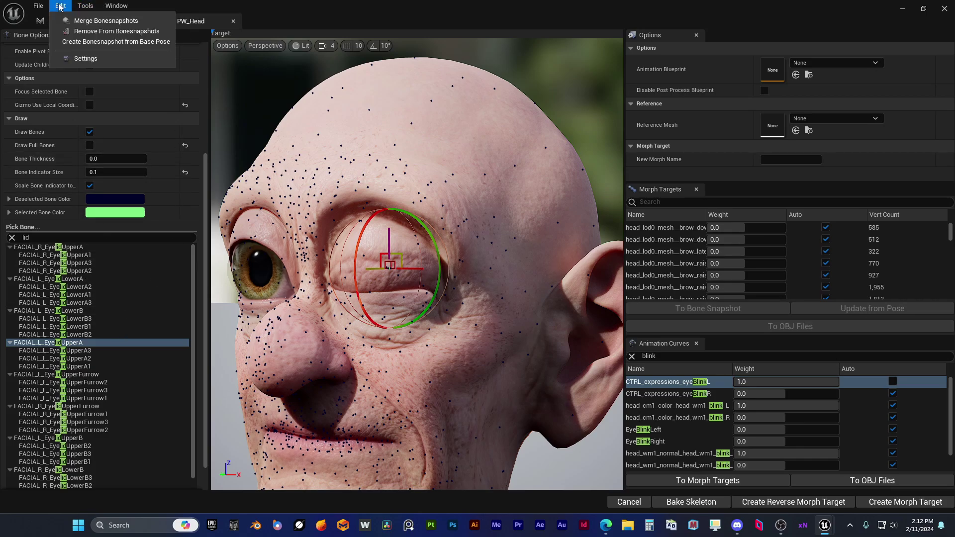
{"action": "left_click", "coordinate": [116, 42]}
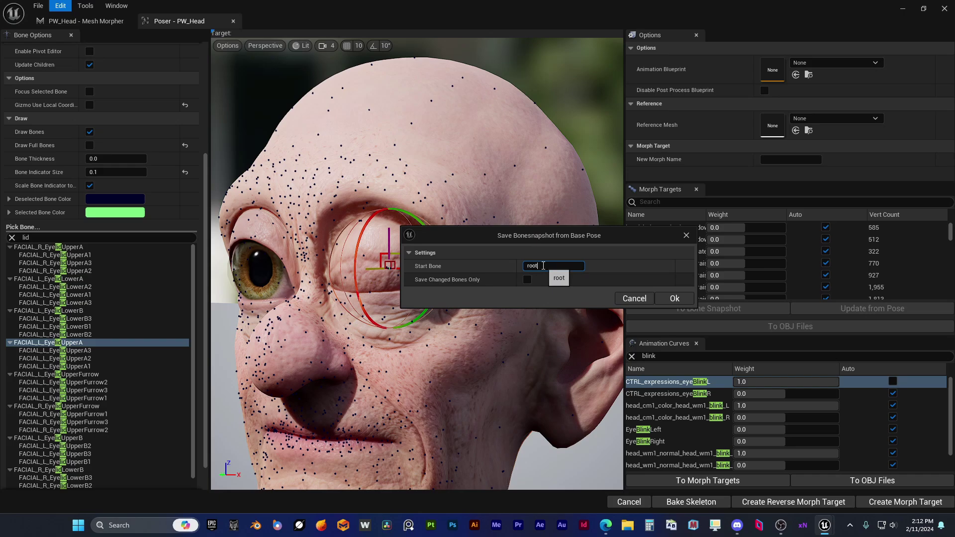
{"action": "type", "text": "head"}
{"action": "left_click", "coordinate": [528, 278]}
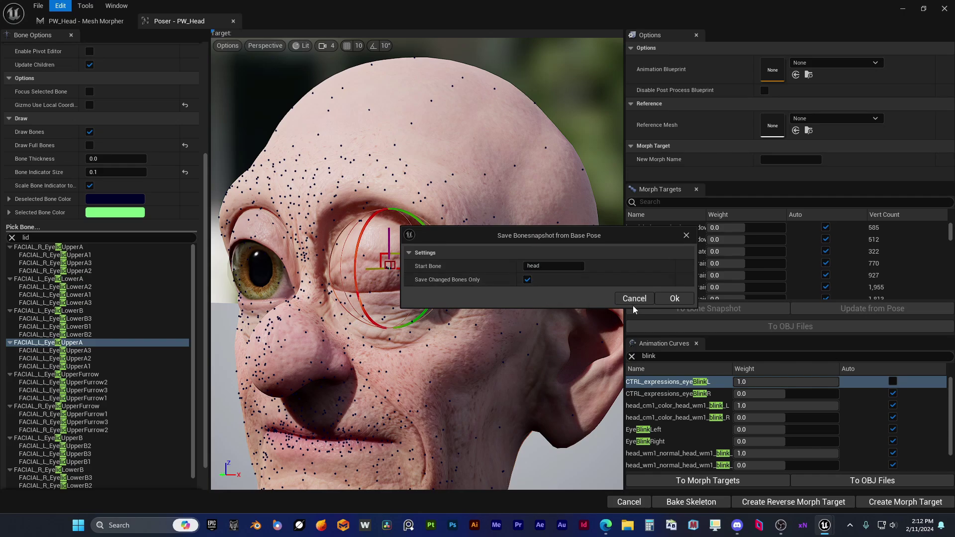
{"action": "left_click", "coordinate": [665, 299]}
Save the bone snapshot as BS_Blink_Left in the BoneSnapshots folder
{"action": "left_click", "coordinate": [454, 342]}
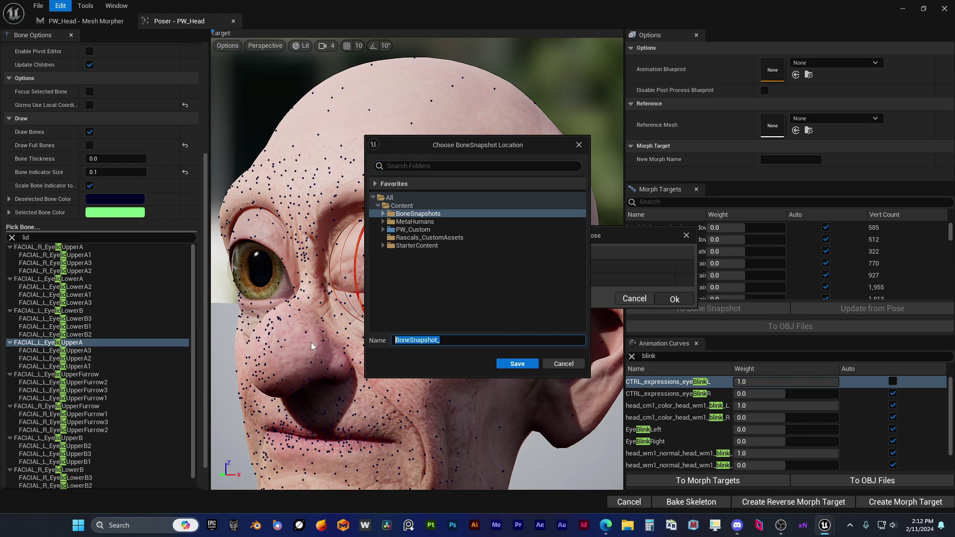
{"action": "type", "text": "BS_Blink_Left"}
{"action": "left_click", "coordinate": [524, 362]}
{"action": "left_click", "coordinate": [536, 271]}
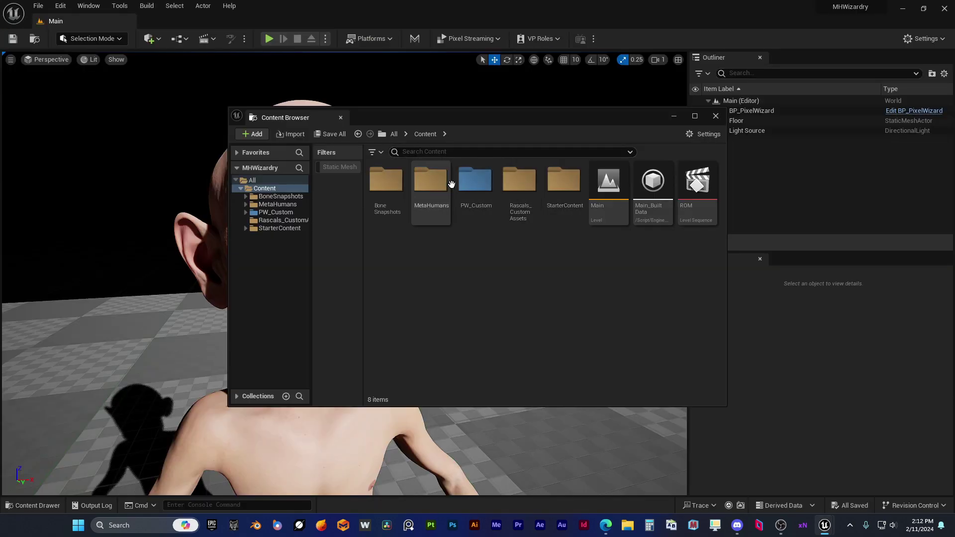
Open the Face_PostProcess animation blueprint in the PW_Custom folder and add a Load Bonesnapshot node to its AnimGraph
{"action": "double_click", "coordinate": [477, 180]}
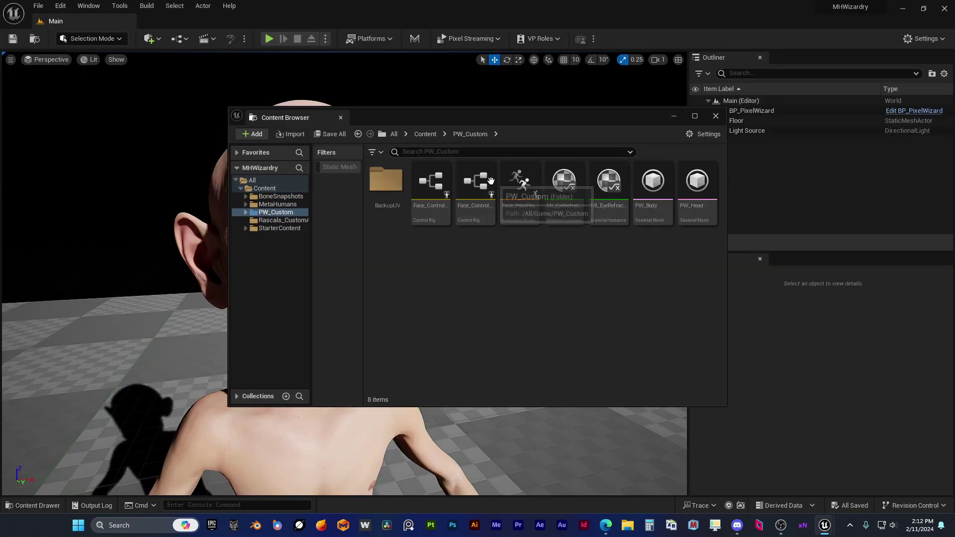
{"action": "double_click", "coordinate": [519, 189]}
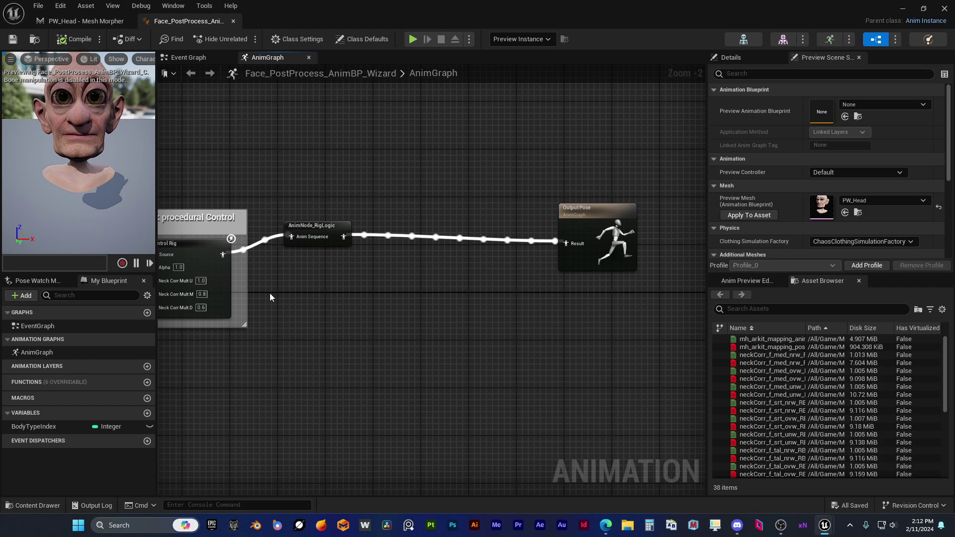
{"action": "right_click", "coordinate": [374, 315]}
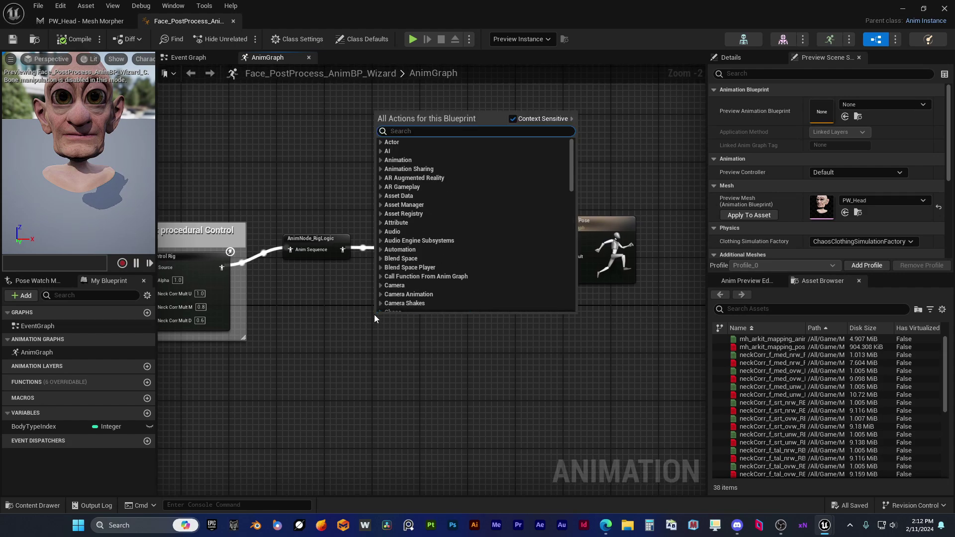
{"action": "type", "text": "load bone"}
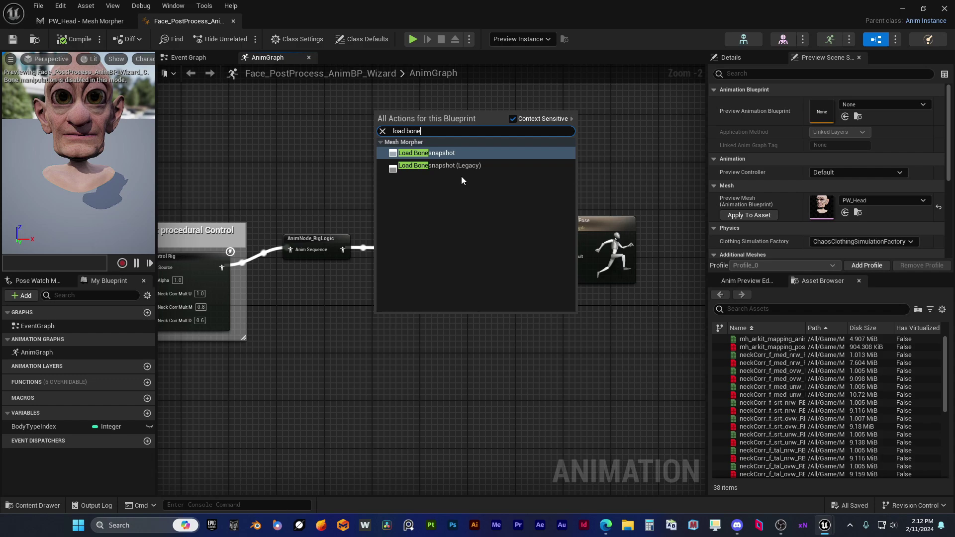
{"action": "left_click", "coordinate": [448, 153]}
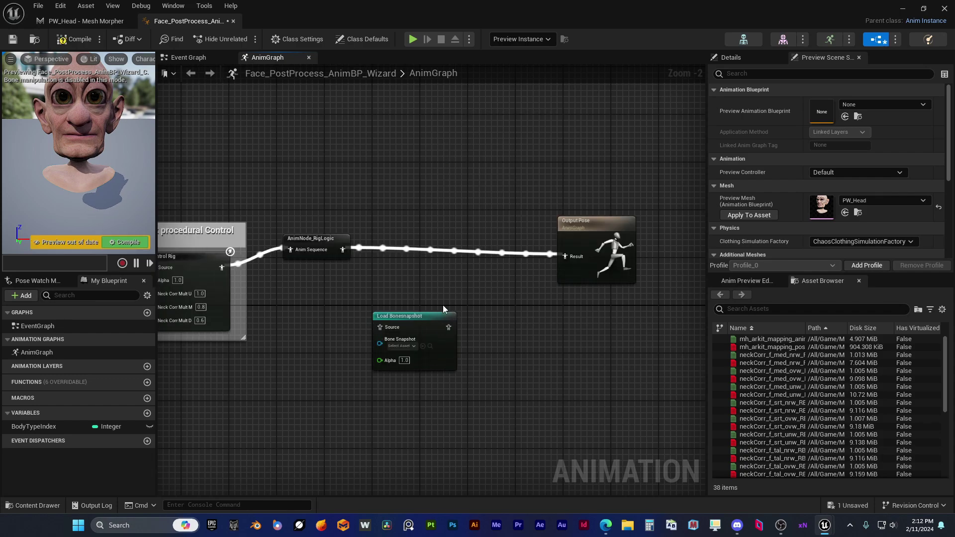
Assign BS_Blink_Left as the node's bone snapshot and place the node below the wire between AnimNode_RigLogic and Output Pose
{"action": "scroll", "coordinate": [415, 309], "scroll_direction": "up", "scroll_amount": 2}
{"action": "left_click", "coordinate": [399, 353]}
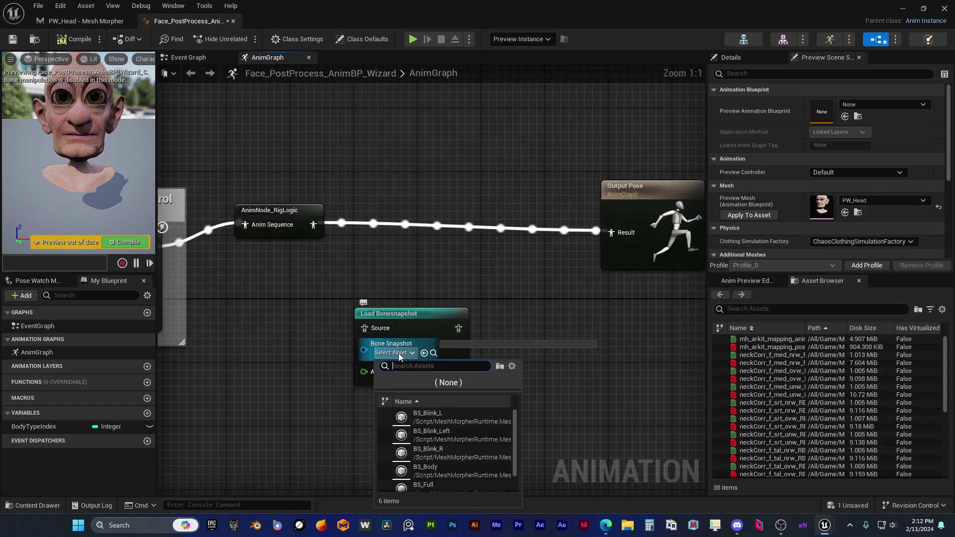
{"action": "left_click", "coordinate": [457, 430]}
{"action": "right_click_drag", "start_coordinate": [426, 280], "coordinate": [409, 256]}
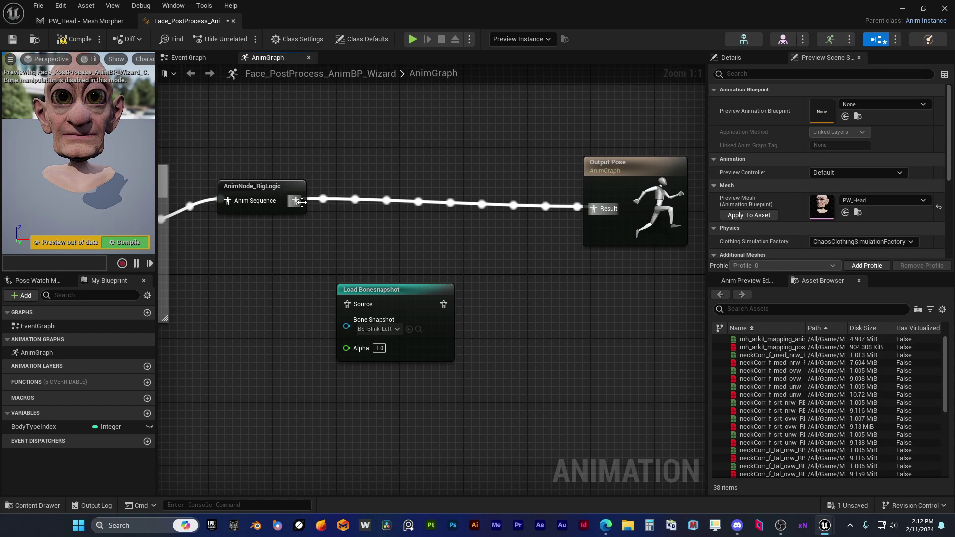
{"action": "left_click_drag", "start_coordinate": [405, 288], "coordinate": [428, 248]}
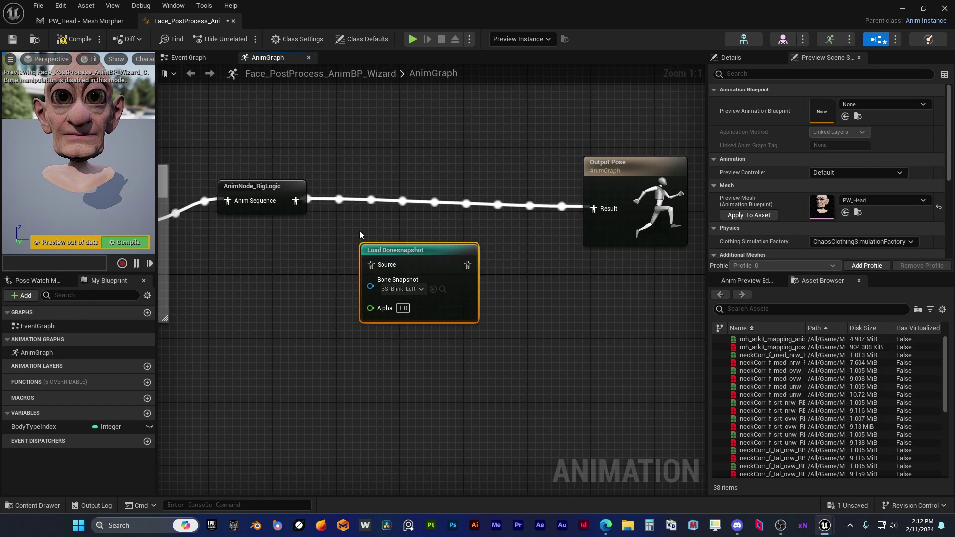
Add a Get Curve Value node below the Load Bonesnapshot node
{"action": "right_click", "coordinate": [368, 377]}
{"action": "type", "text": "get curve"}
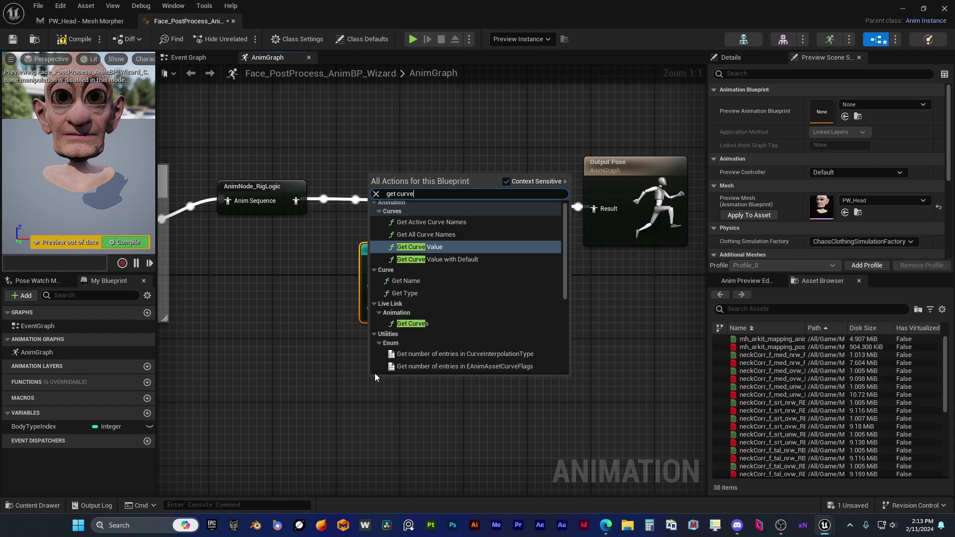
{"action": "key", "text": "Return"}
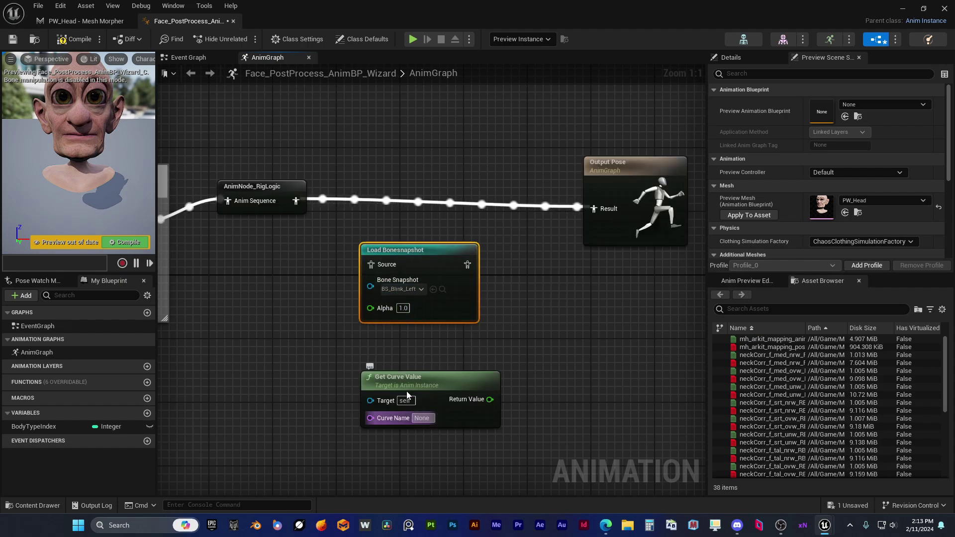
In the PW_Head Mesh Morpher, filter the animation curves by "blink" and copy the name of CTRL_expressions_eyeBlinkL
{"action": "left_click", "coordinate": [85, 21]}
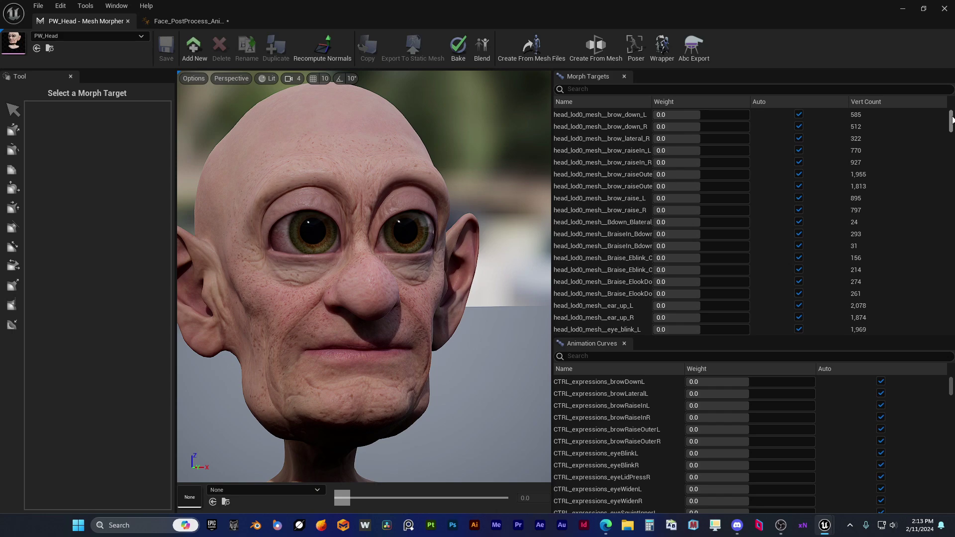
{"action": "left_click_drag", "start_coordinate": [950, 121], "coordinate": [951, 338]}
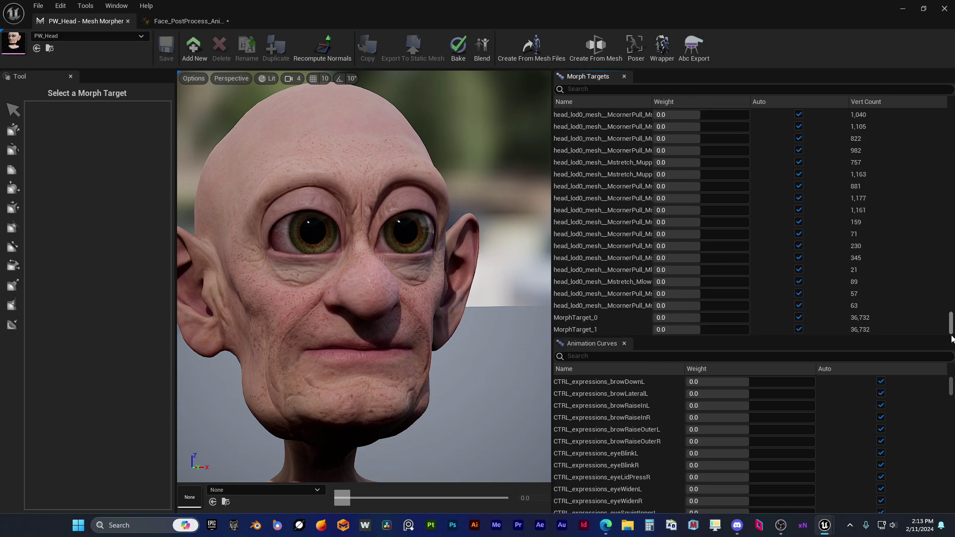
{"action": "left_click", "coordinate": [604, 355]}
{"action": "type", "text": "blink"}
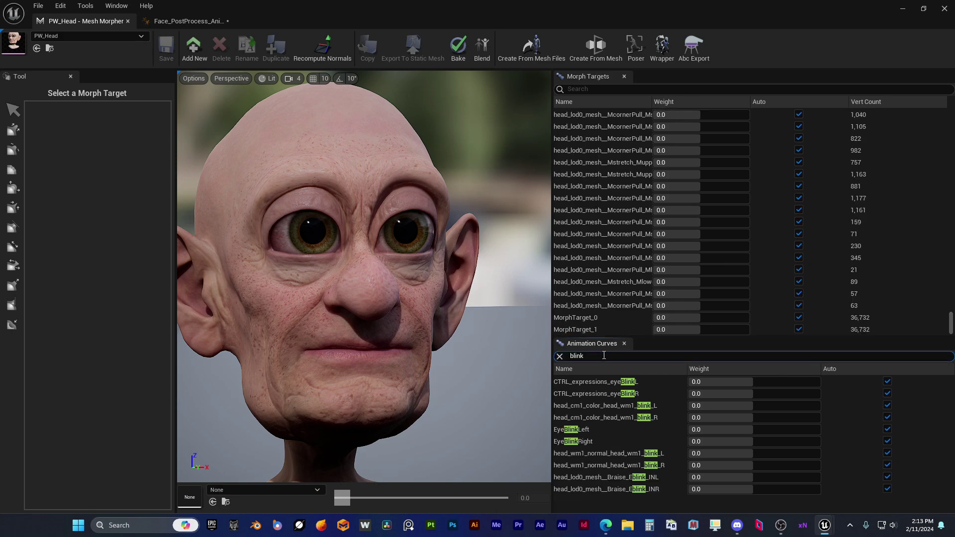
{"action": "left_click", "coordinate": [598, 383]}
{"action": "right_click", "coordinate": [599, 386]}
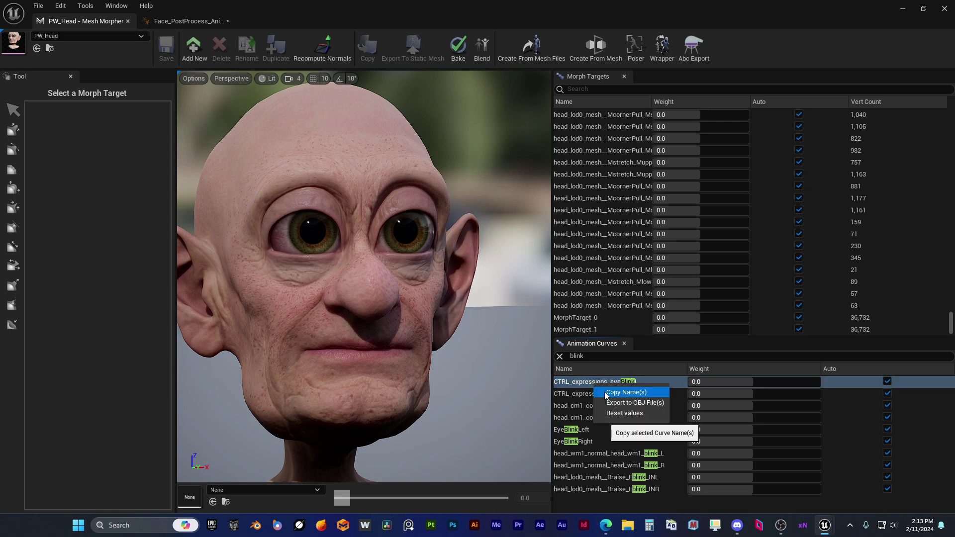
{"action": "left_click", "coordinate": [619, 392]}
Set the Get Curve Value node's curve name to CTRL_expressions_eyeBlinkL in the Face_PostProcess AnimGraph
{"action": "left_click", "coordinate": [189, 21]}
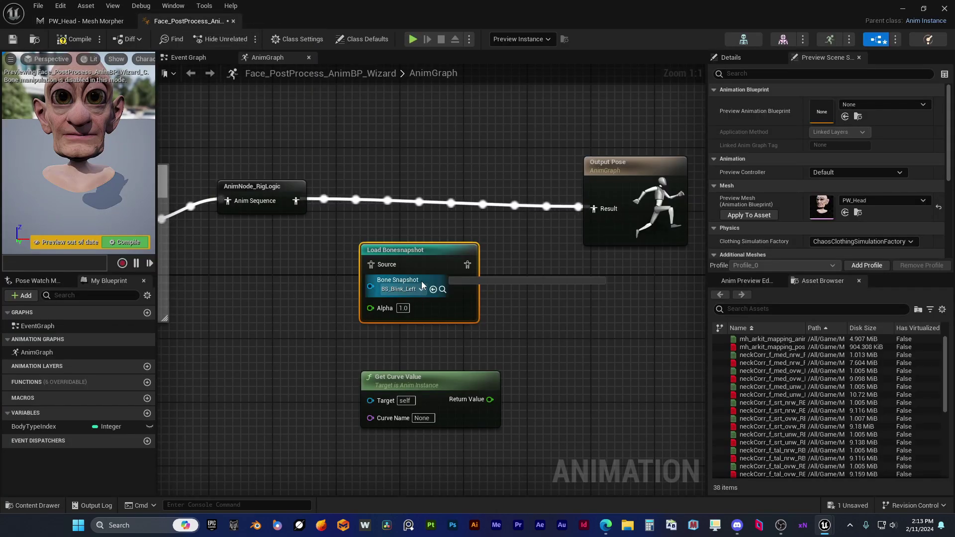
{"action": "left_click", "coordinate": [427, 420]}
{"action": "type", "text": "CTRL_expressions_eyeBlinkL"}
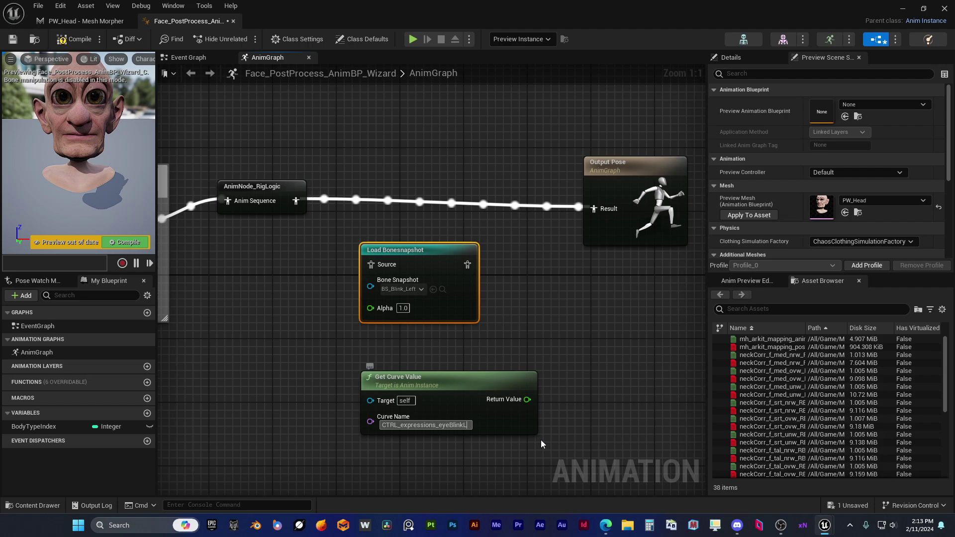
{"action": "key", "text": "Return"}
Connect the curve's return value to the Load Bonesnapshot Alpha and wire that node between AnimNode_RigLogic and Output Pose
{"action": "left_click_drag", "start_coordinate": [482, 386], "coordinate": [370, 308]}
{"action": "left_click_drag", "start_coordinate": [294, 201], "coordinate": [372, 265]}
{"action": "left_click_drag", "start_coordinate": [467, 264], "coordinate": [594, 208]}
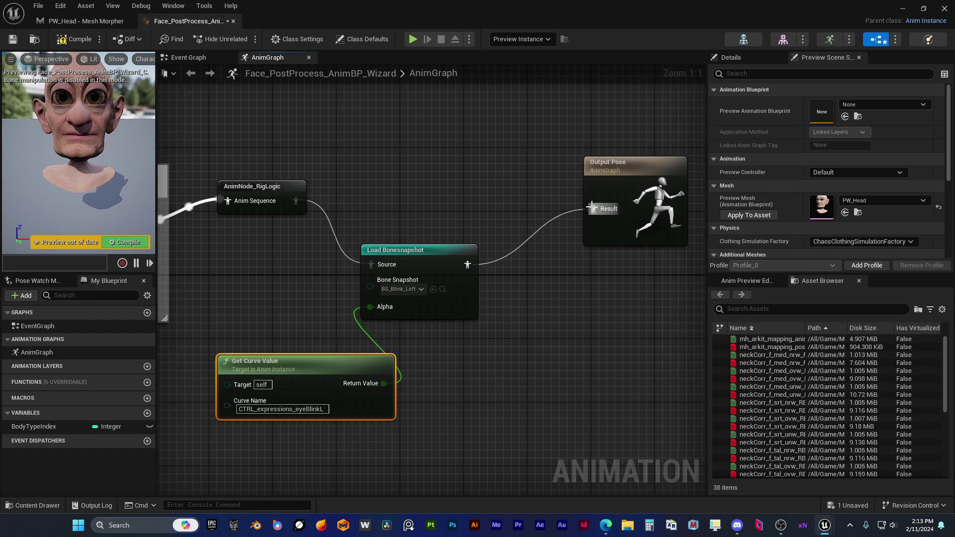
Compile the animation blueprint and test the left blink on PW_Head with the CTRL_expressions_eyeBlinkL curve weight
{"action": "left_click", "coordinate": [74, 39]}
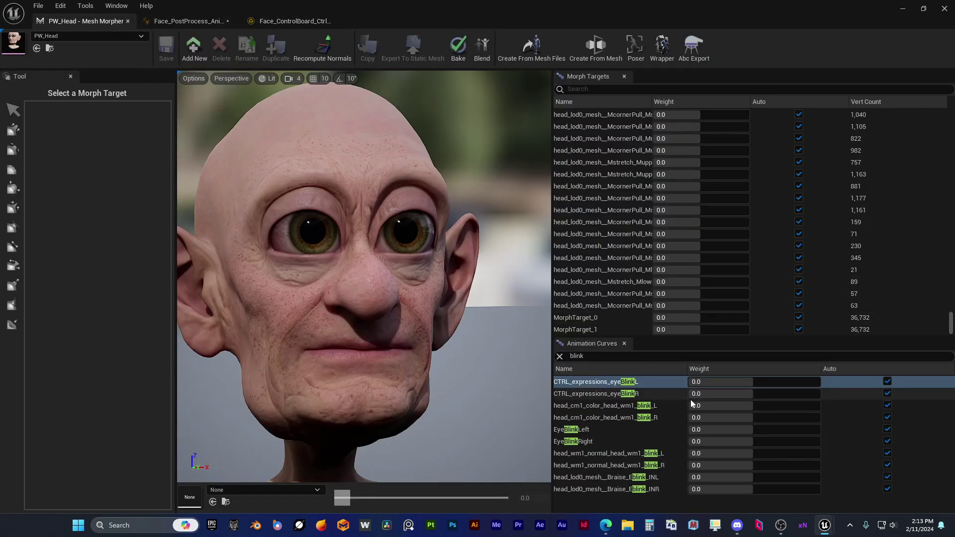
{"action": "mouse_move", "coordinate": [746, 382]}
{"action": "left_mouse_down"}
{"action": "mouse_move", "coordinate": [820, 382]}
{"action": "mouse_move", "coordinate": [738, 382]}
{"action": "mouse_move", "coordinate": [751, 383]}
{"action": "left_mouse_up"}
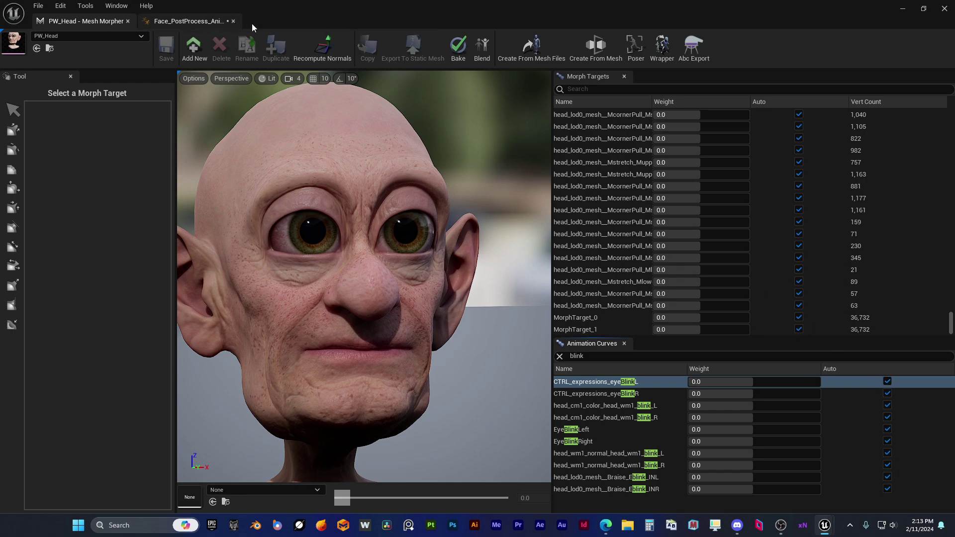
Connect AnimNode_RigLogic directly to Output Pose, bypassing Load Bonesnapshot, and compile the animation blueprint
{"action": "left_click", "coordinate": [192, 20]}
{"action": "left_click_drag", "start_coordinate": [296, 200], "coordinate": [594, 209], "text": "ctrl"}
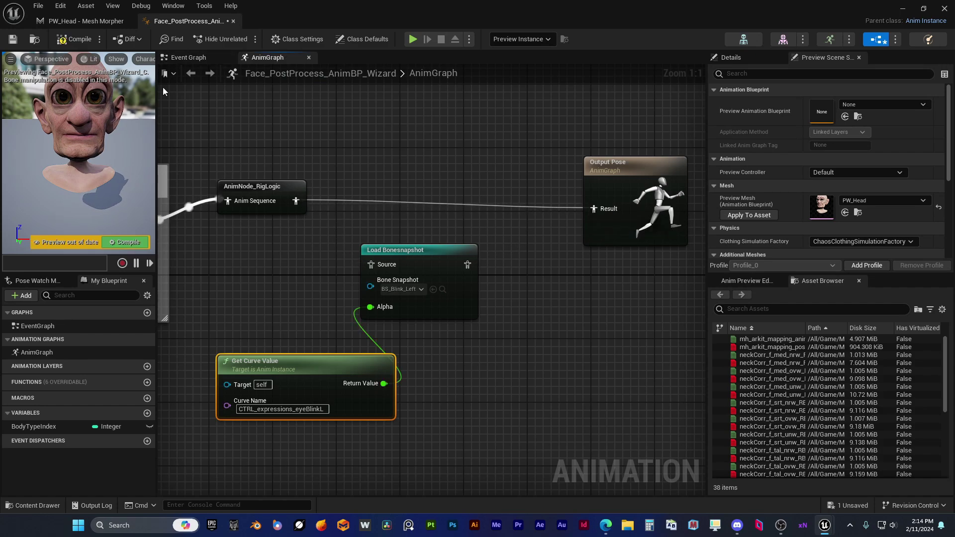
{"action": "left_click", "coordinate": [127, 243]}
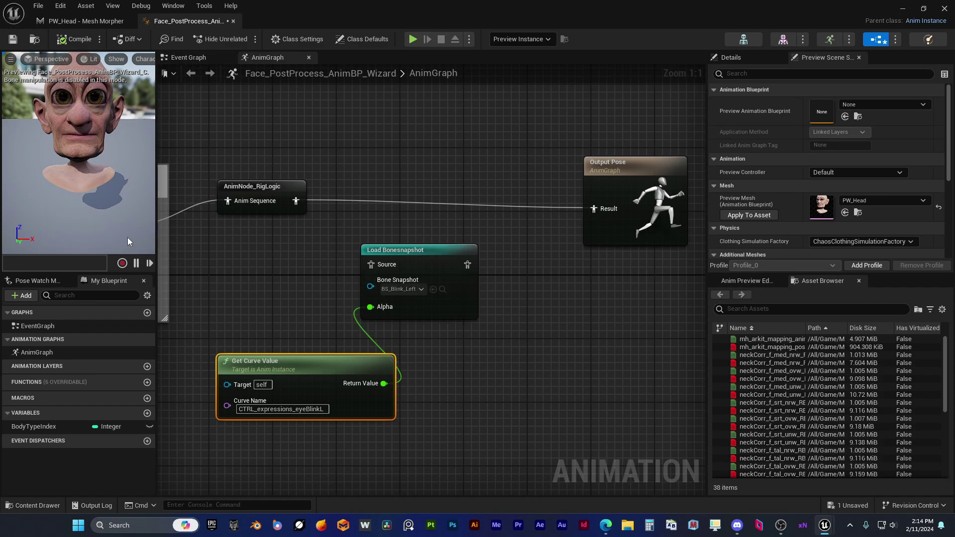
Open PW_Head in the Poser, set the pose with CTRL_expressions_eyeBlinkL at 1.0 as base, and load BS_Blink_Left
{"action": "left_click", "coordinate": [93, 21]}
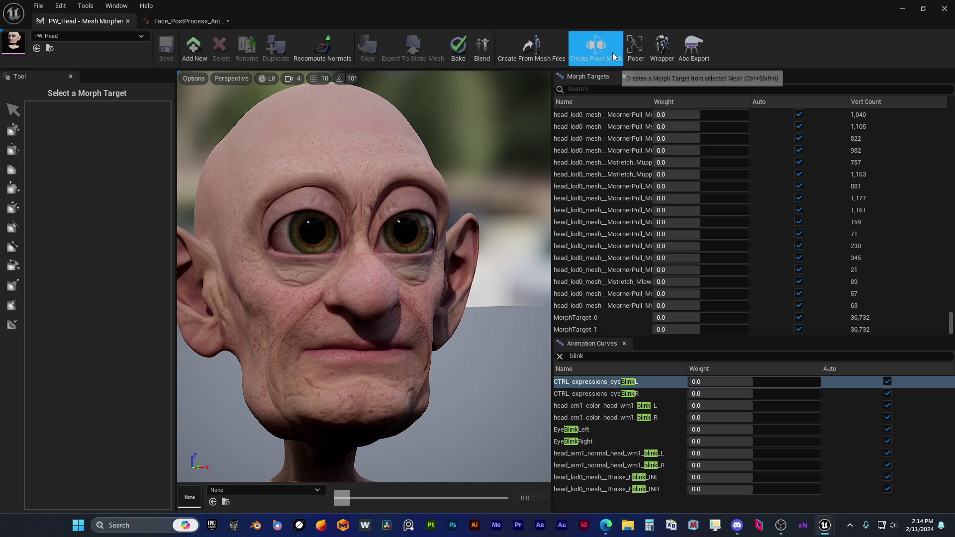
{"action": "left_click", "coordinate": [626, 46]}
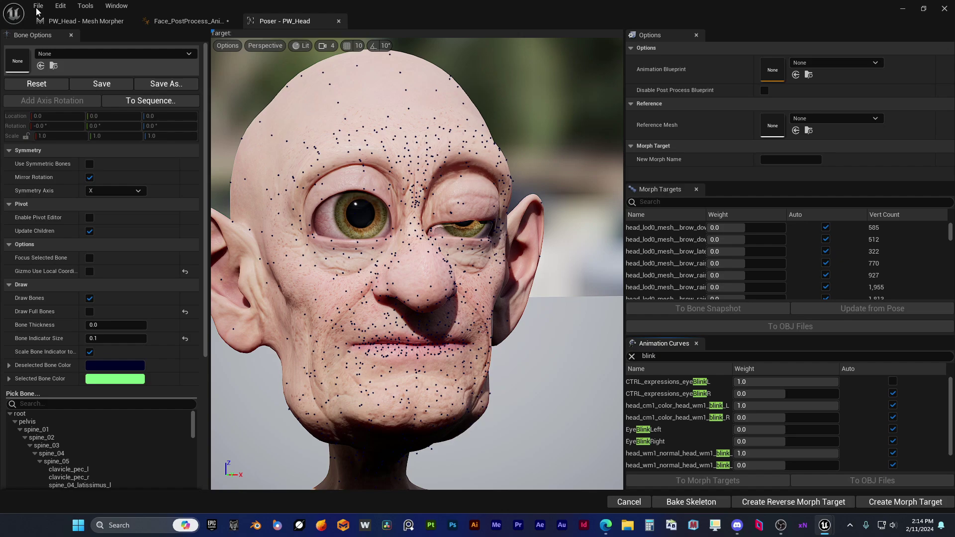
{"action": "left_click", "coordinate": [85, 5]}
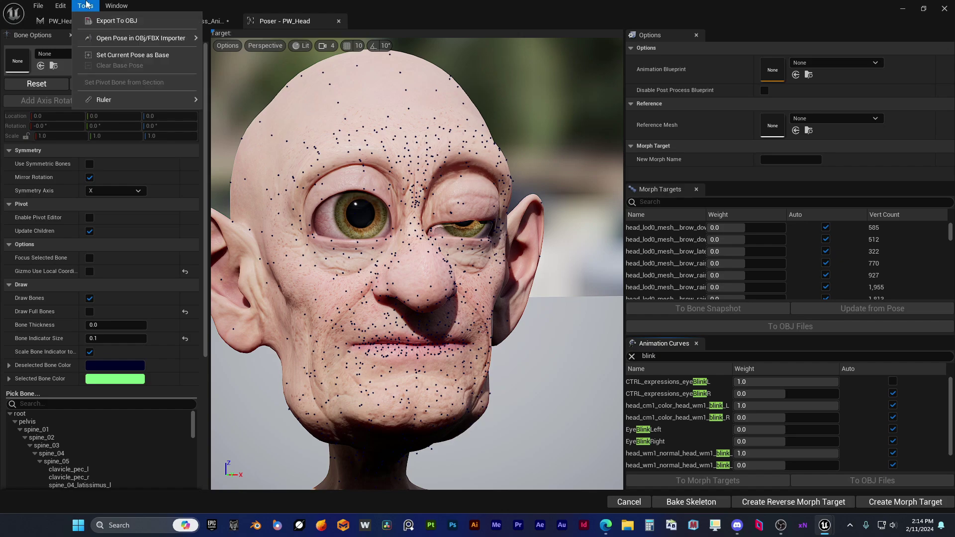
{"action": "left_click", "coordinate": [114, 55]}
{"action": "left_click", "coordinate": [94, 52]}
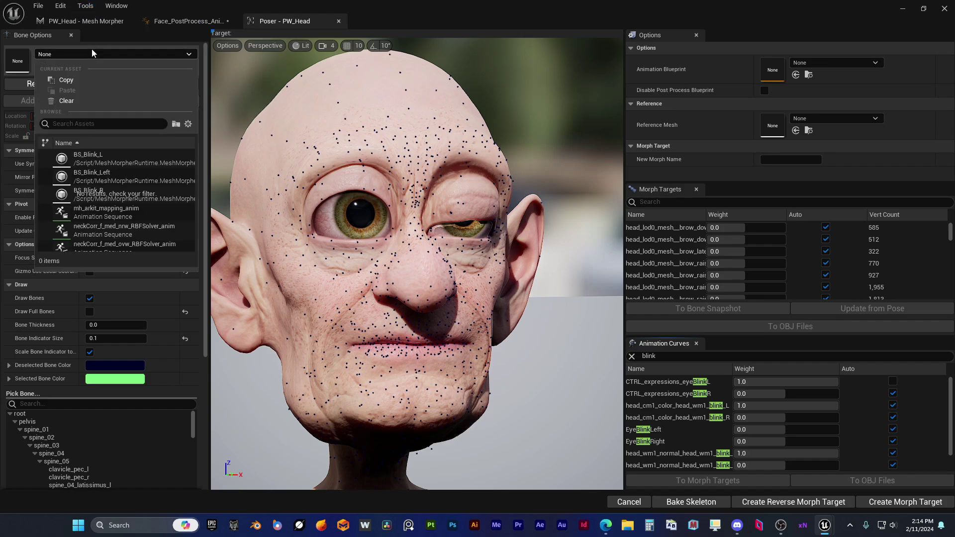
{"action": "left_click", "coordinate": [103, 175]}
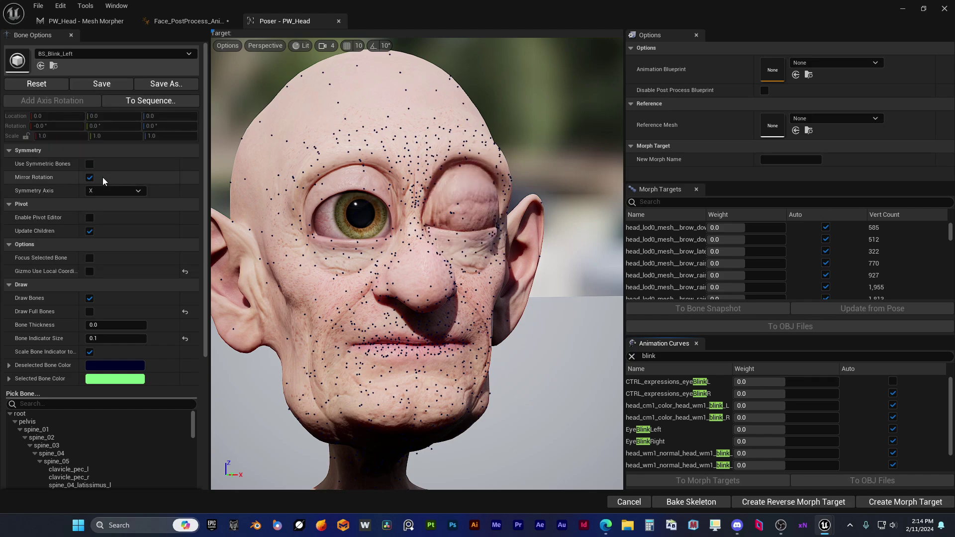
Filter the bone list by "lid" and move the FACIAL_L_EyelidUpperA bone slightly forward, toward the front of the face
{"action": "scroll", "coordinate": [201, 222], "scroll_direction": "down", "scroll_amount": 2}
{"action": "left_click", "coordinate": [68, 311]}
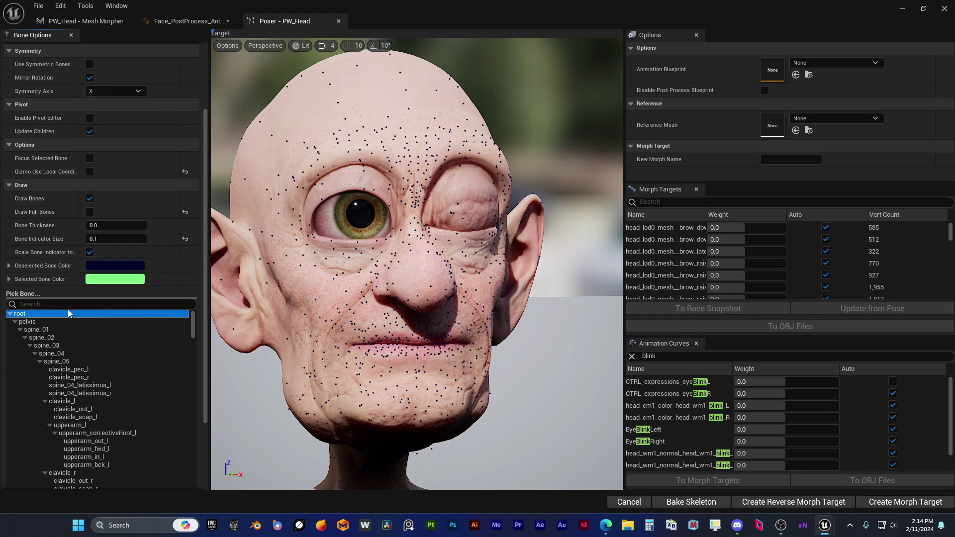
{"action": "left_click", "coordinate": [67, 304]}
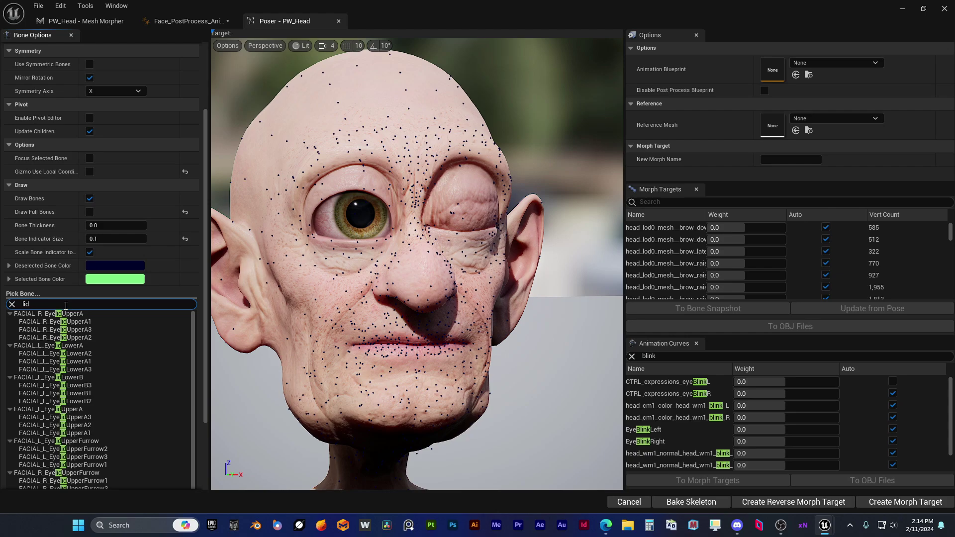
{"action": "left_click", "coordinate": [81, 314]}
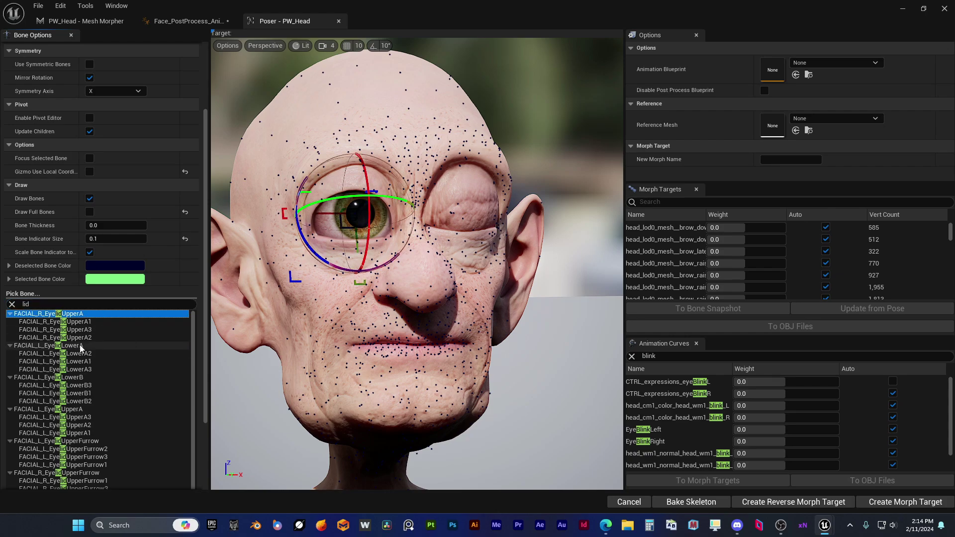
{"action": "left_click", "coordinate": [85, 409]}
{"action": "right_click_drag", "start_coordinate": [428, 292], "coordinate": [413, 221]}
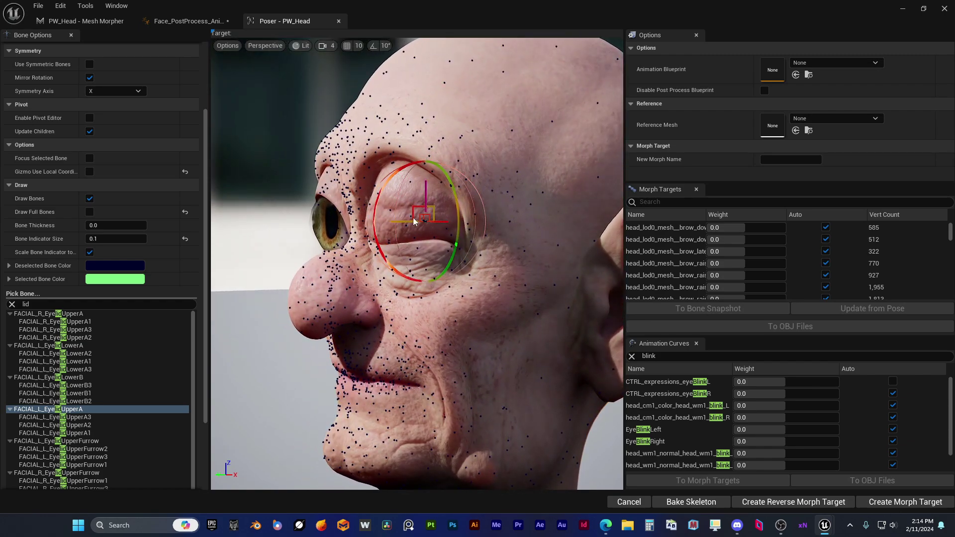
{"action": "left_click_drag", "start_coordinate": [396, 223], "coordinate": [390, 224]}
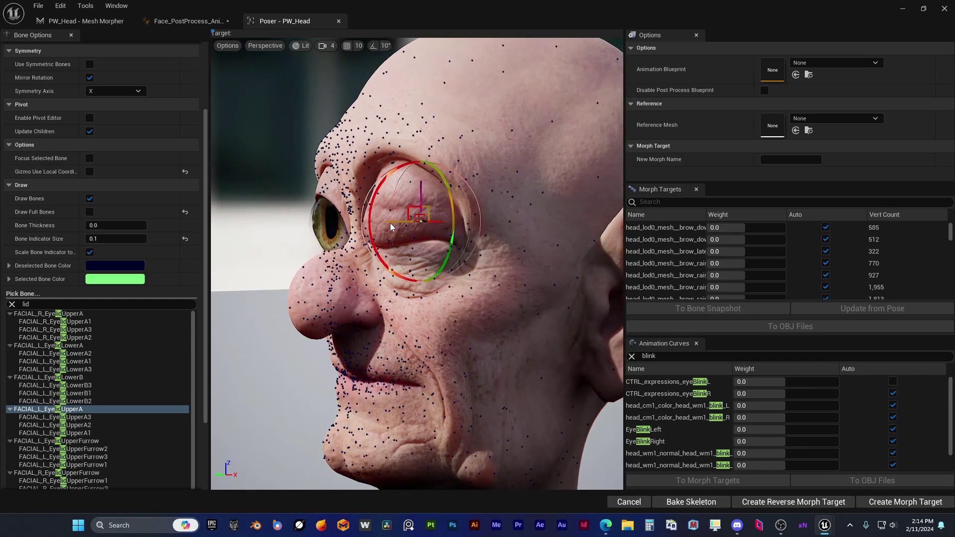
Try moving the FACIAL_L_EyelidLowerB bone slightly forward, toward the front of the face
{"action": "scroll", "coordinate": [95, 413], "scroll_direction": "down", "scroll_amount": 2}
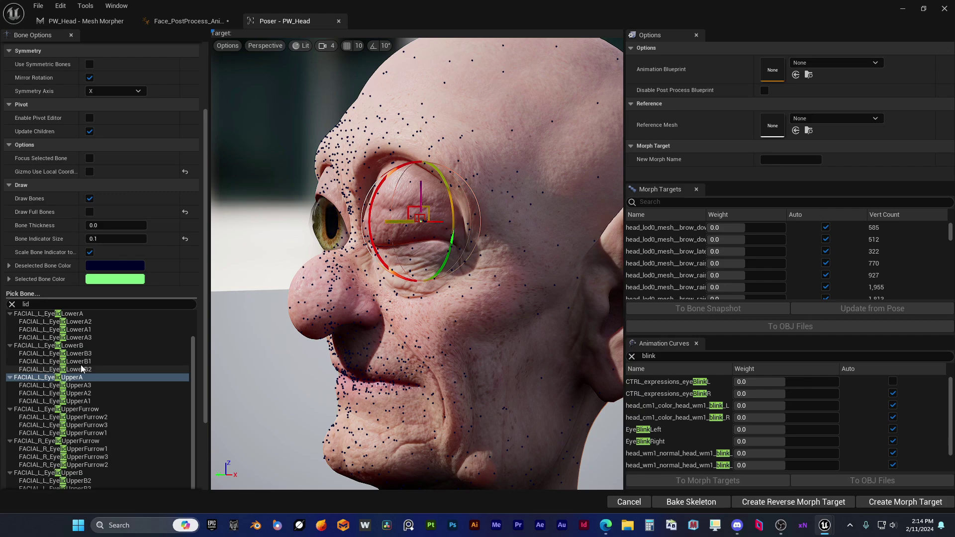
{"action": "left_click", "coordinate": [71, 347]}
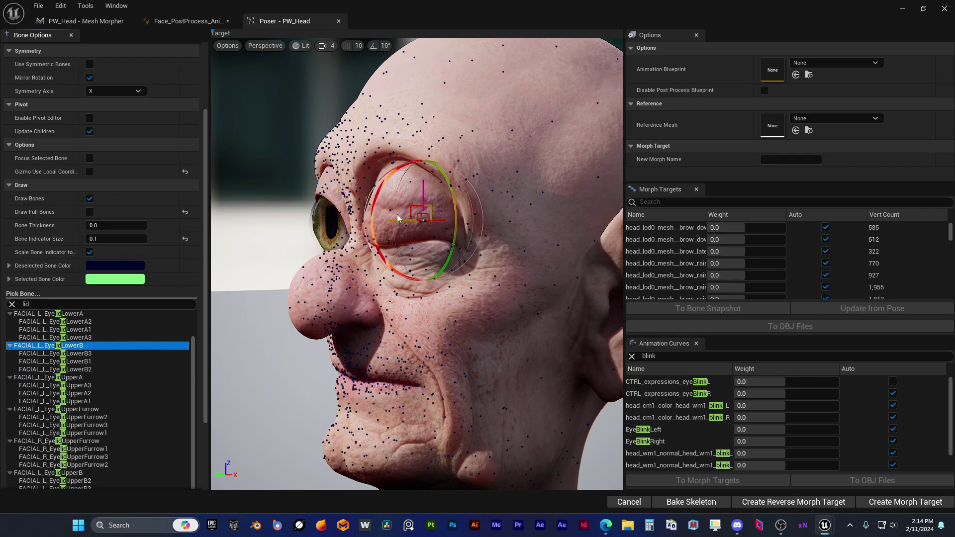
{"action": "left_click_drag", "start_coordinate": [393, 220], "coordinate": [386, 224]}
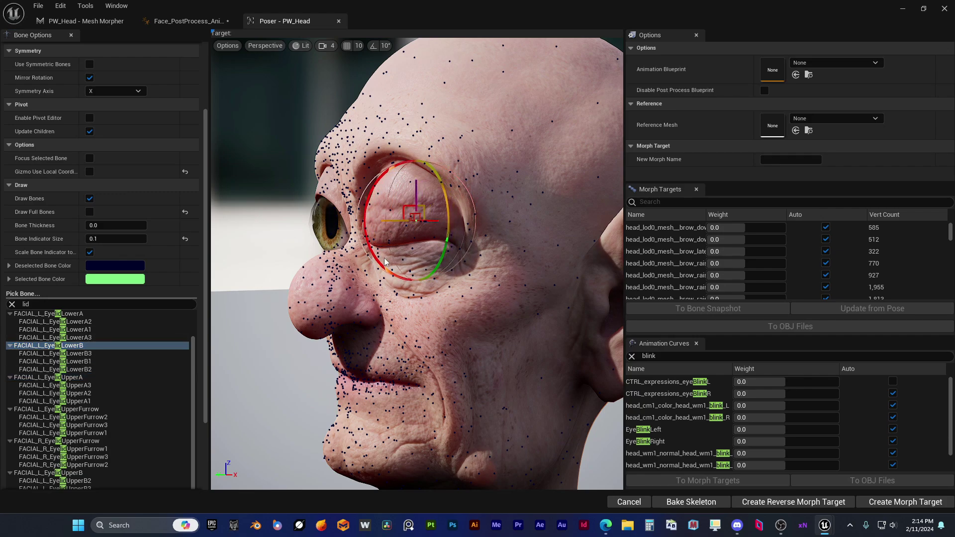
{"action": "key", "text": "ctrl+z"}
{"action": "scroll", "coordinate": [164, 381], "scroll_direction": "down", "scroll_amount": 3}
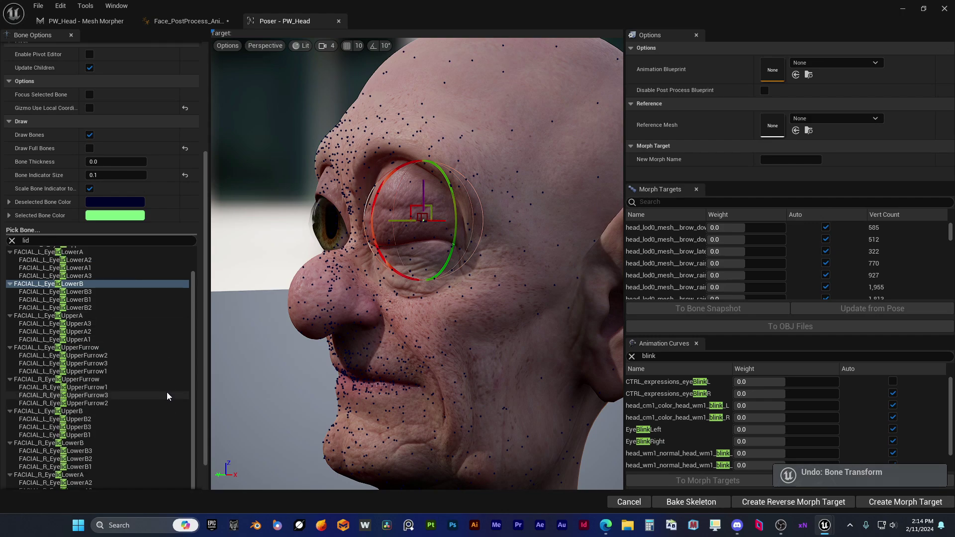
Move the FACIAL_L_EyelidLowerA bone slightly forward, toward the front of the face, and check the closed left eye from the front
{"action": "scroll", "coordinate": [97, 464], "scroll_direction": "up", "scroll_amount": 3}
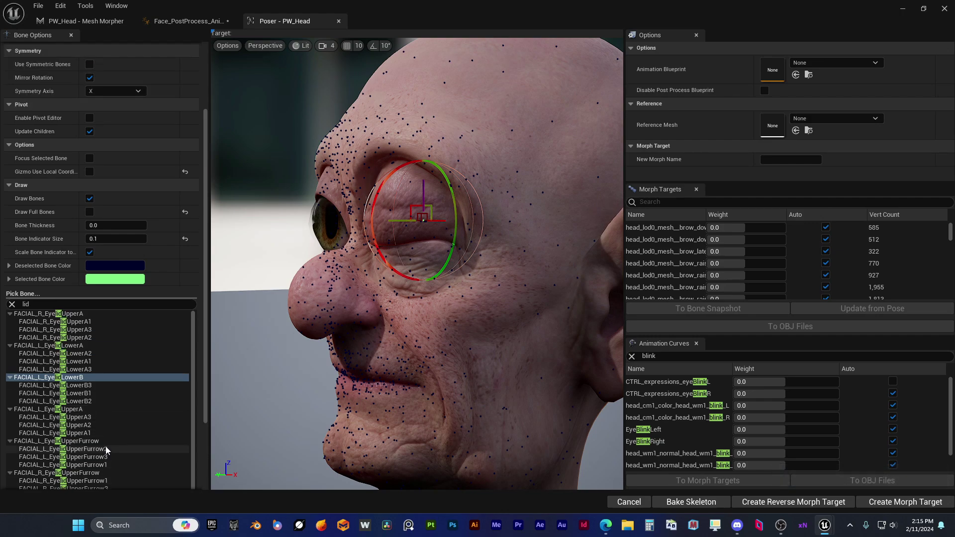
{"action": "left_click", "coordinate": [86, 344]}
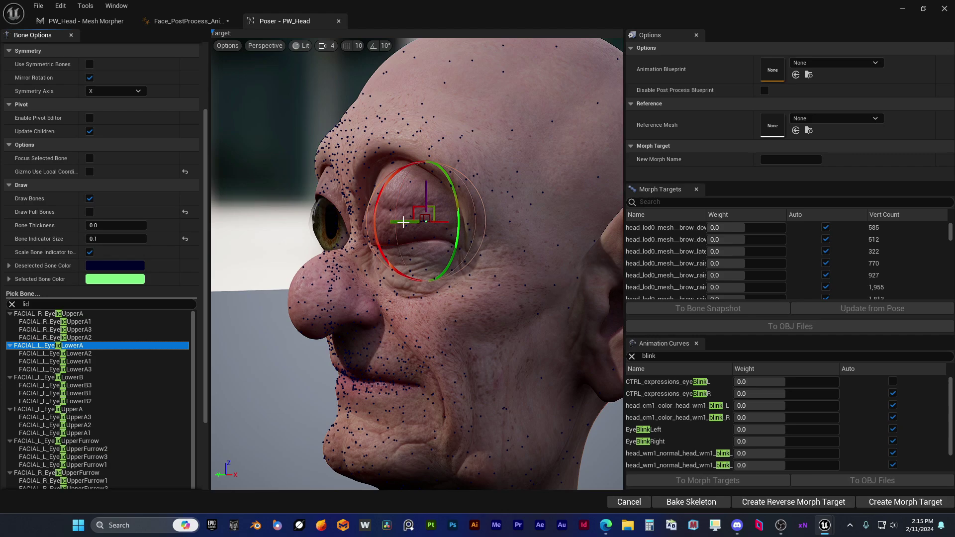
{"action": "left_click_drag", "start_coordinate": [402, 222], "coordinate": [397, 226]}
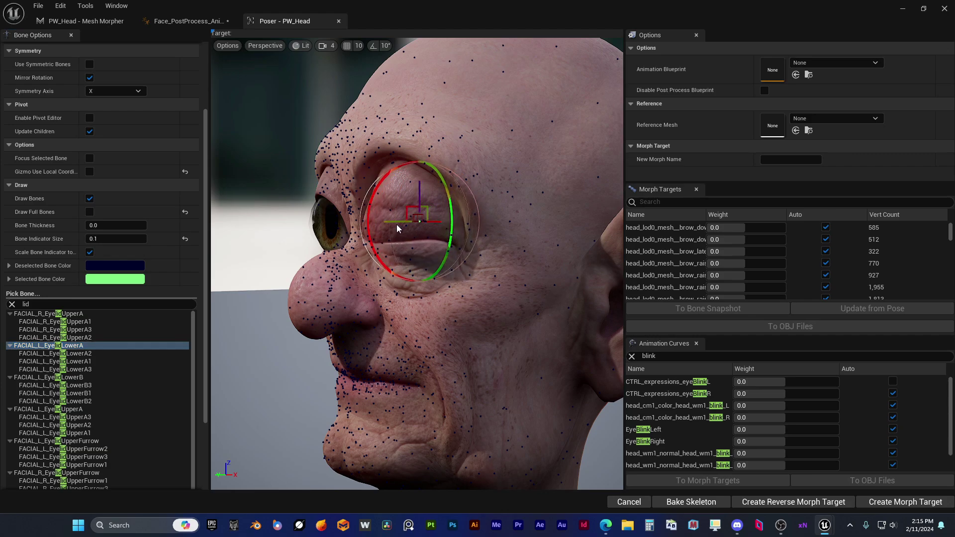
{"action": "right_click_drag", "start_coordinate": [396, 229], "coordinate": [353, 273]}
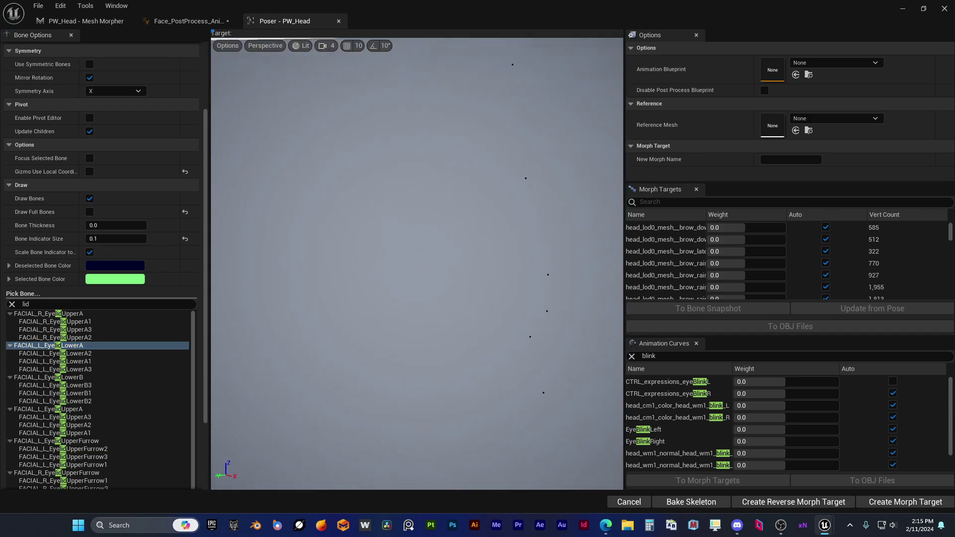
{"action": "right_click_drag", "start_coordinate": [422, 212], "coordinate": [455, 220]}
{"action": "right_click_drag", "start_coordinate": [397, 228], "coordinate": [386, 232]}
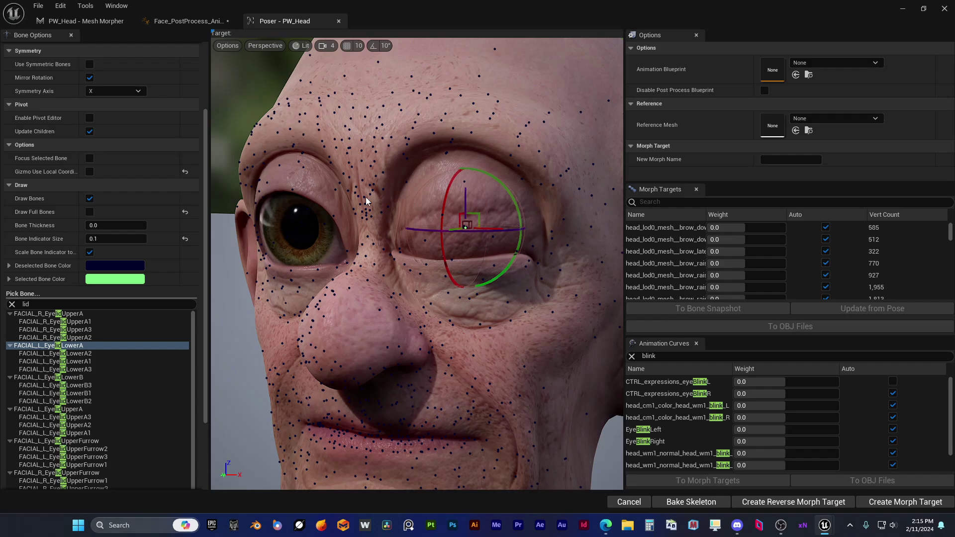
Save a bone snapshot from the base pose with start bone head and changed bones only, overwriting BS_Blink_Left in BoneSnapshots
{"action": "left_click", "coordinate": [85, 5]}
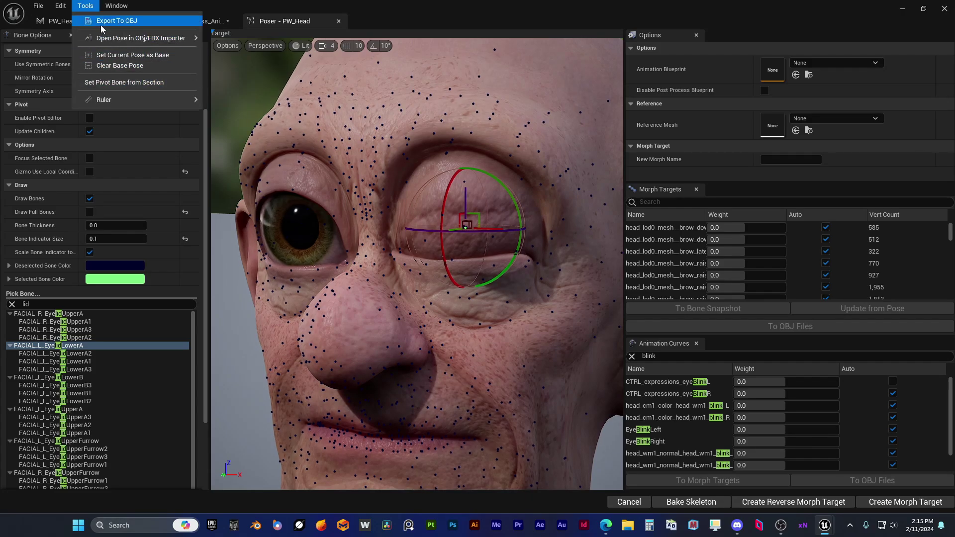
{"action": "mouse_move", "coordinate": [60, 6]}
{"action": "left_click", "coordinate": [78, 42]}
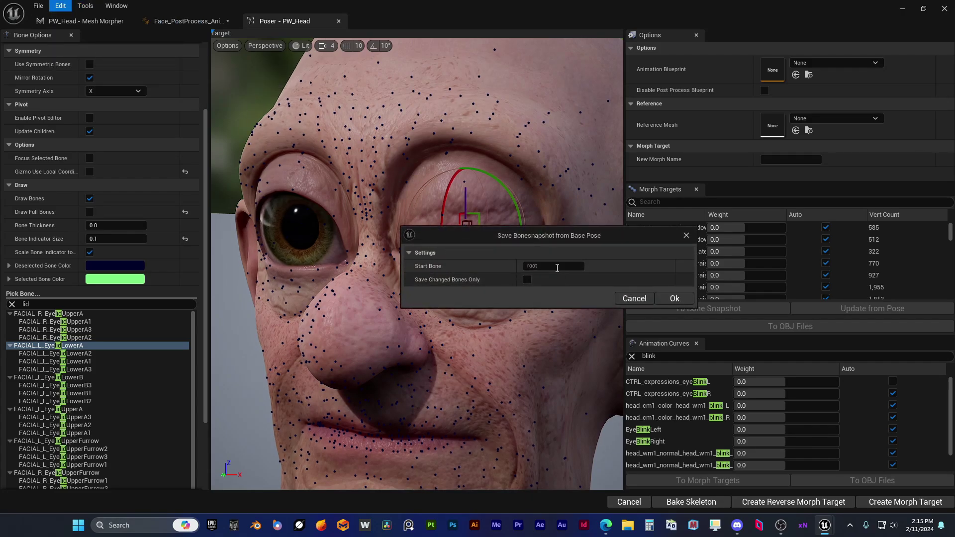
{"action": "type", "text": "head"}
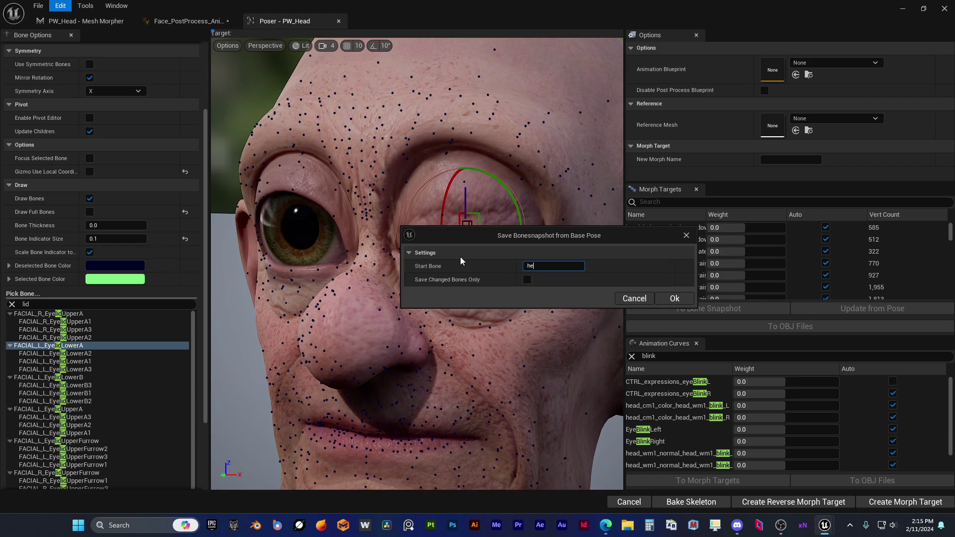
{"action": "left_click", "coordinate": [527, 279]}
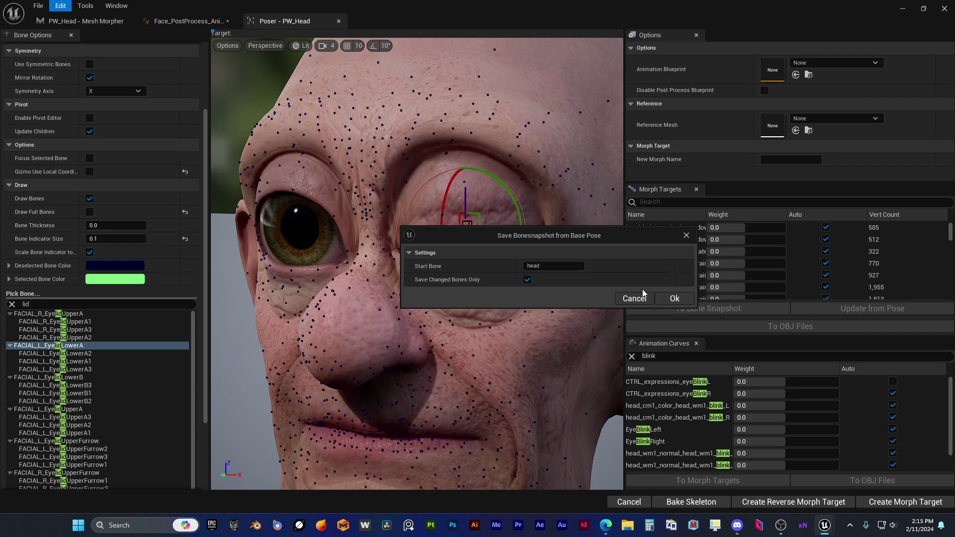
{"action": "left_click", "coordinate": [674, 299]}
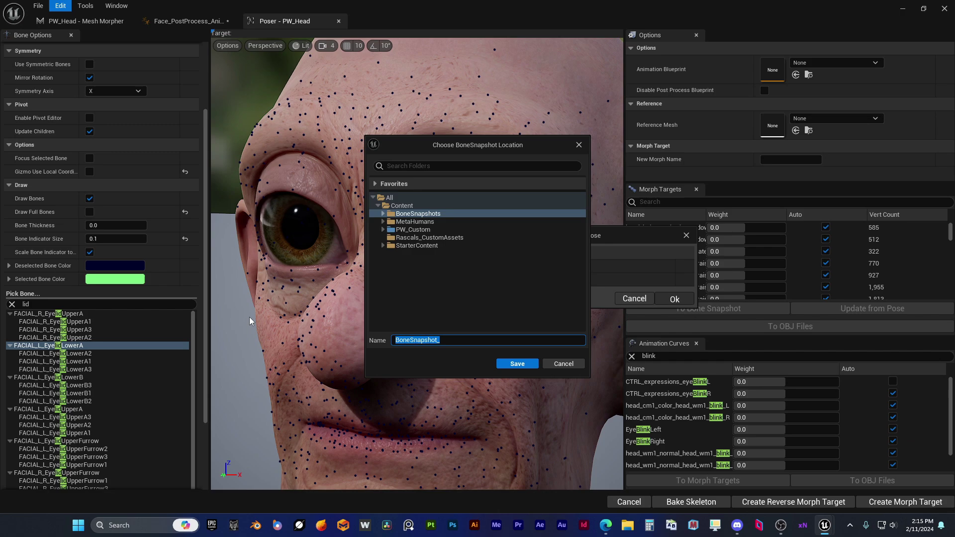
{"action": "type", "text": "BS_Blink_Left"}
{"action": "left_click", "coordinate": [527, 364]}
{"action": "left_click", "coordinate": [535, 270]}
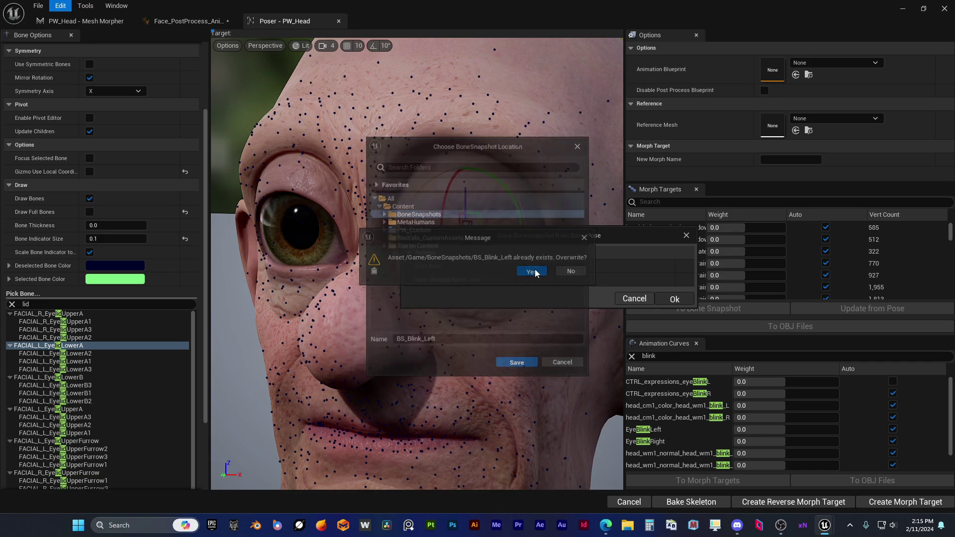
{"action": "left_click", "coordinate": [535, 270]}
Route AnimNode_RigLogic through Load Bonesnapshot into Output Pose in the AnimGraph and compile the animation blueprint
{"action": "left_click_drag", "start_coordinate": [296, 201], "coordinate": [370, 265]}
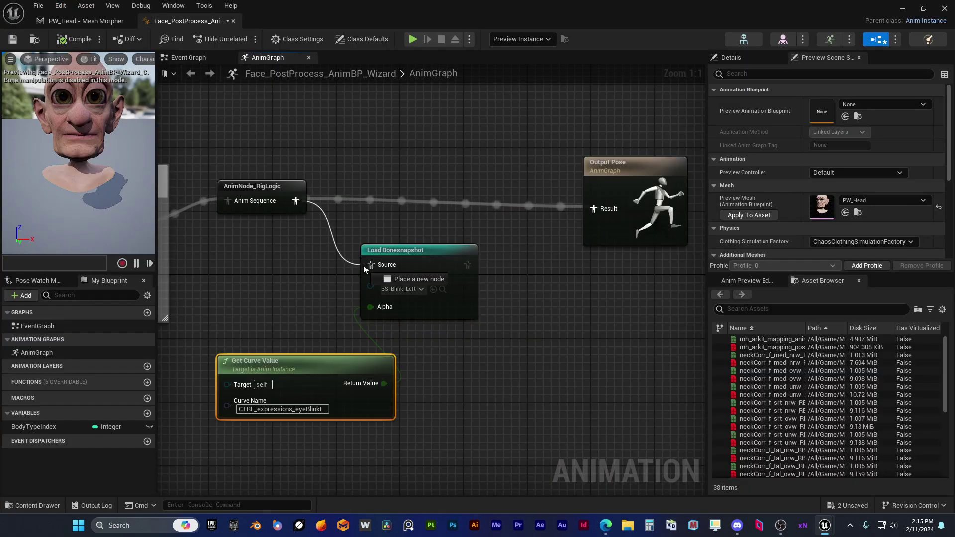
{"action": "left_click_drag", "start_coordinate": [467, 265], "coordinate": [613, 210]}
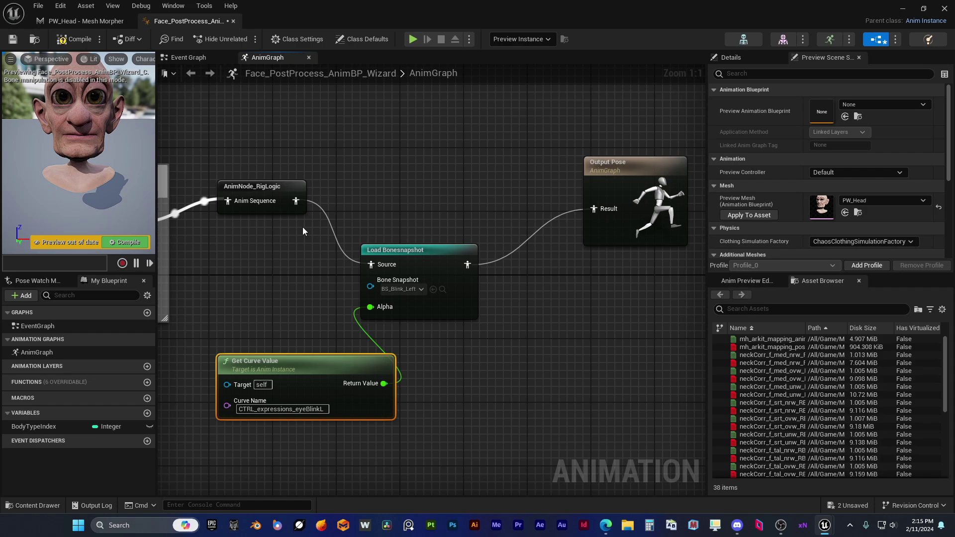
{"action": "left_click", "coordinate": [136, 243]}
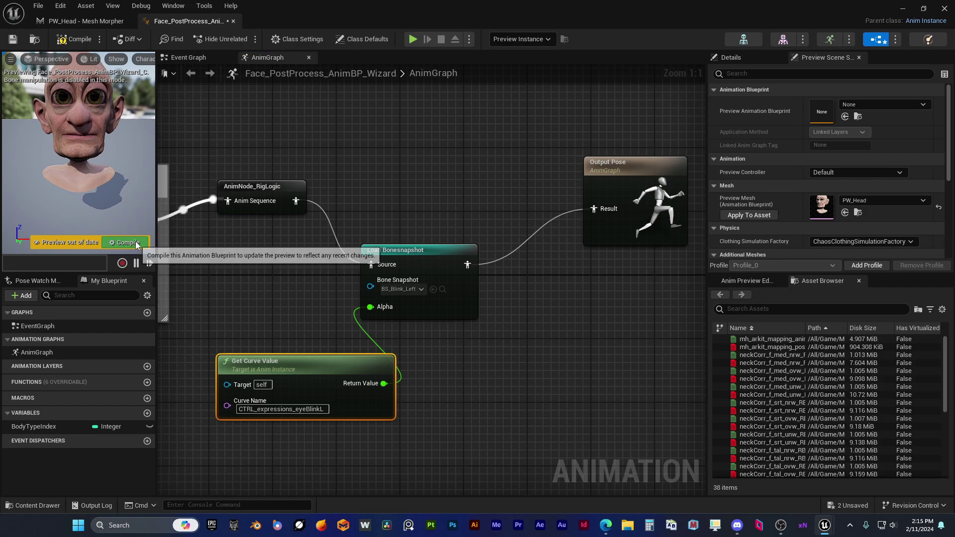
Test the left blink on PW_Head in Mesh Morpher by raising CTRL_expressions_eyeBlinkL, and return the curve to Auto
{"action": "left_click", "coordinate": [84, 21]}
{"action": "left_click_drag", "start_coordinate": [714, 382], "coordinate": [812, 379]}
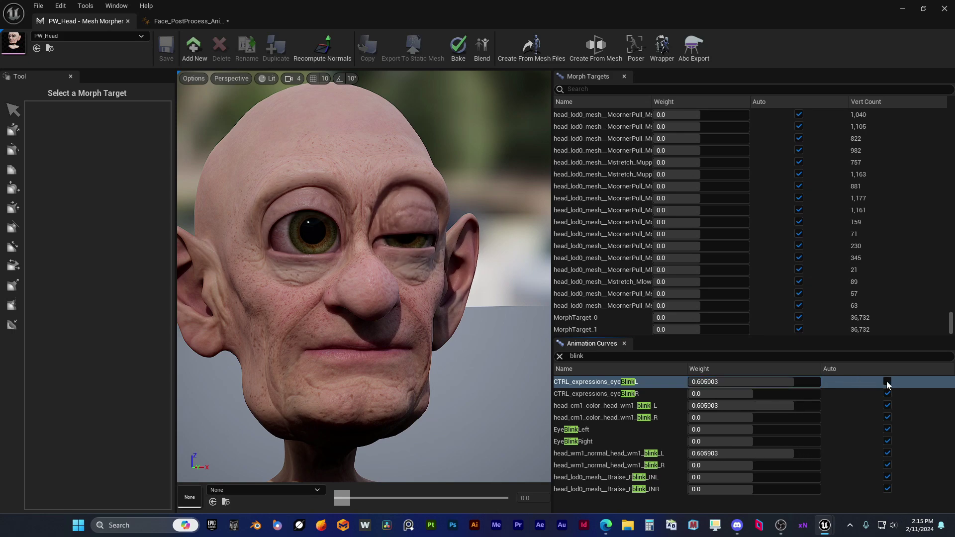
{"action": "left_click", "coordinate": [887, 382]}
Set CTRL_expressions_eyeBlinkL and CTRL_expressions_eyeBlinkR together to 1.0 and compare both closed eyes from several angles
{"action": "left_click", "coordinate": [630, 394], "text": "shift"}
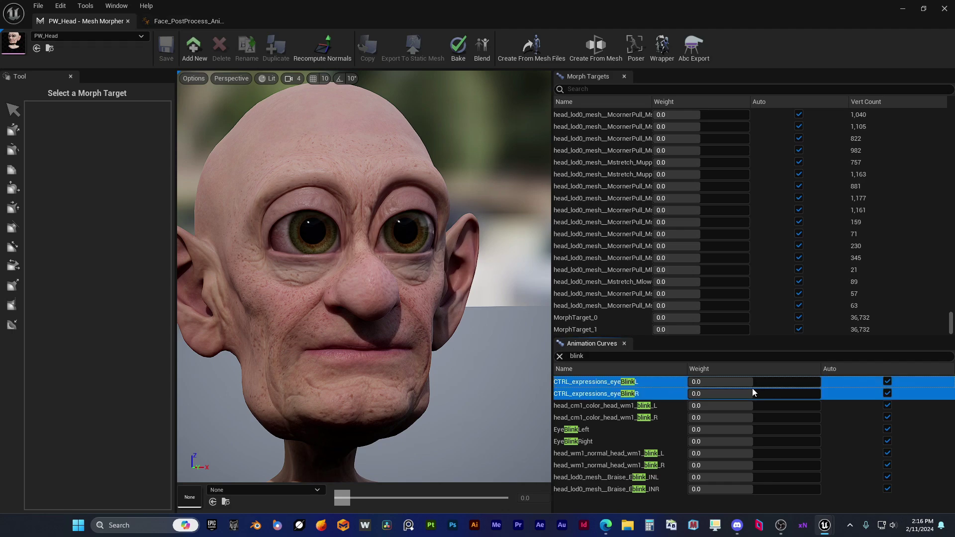
{"action": "left_click_drag", "start_coordinate": [753, 387], "coordinate": [818, 382]}
{"action": "right_click_drag", "start_coordinate": [363, 313], "coordinate": [331, 315]}
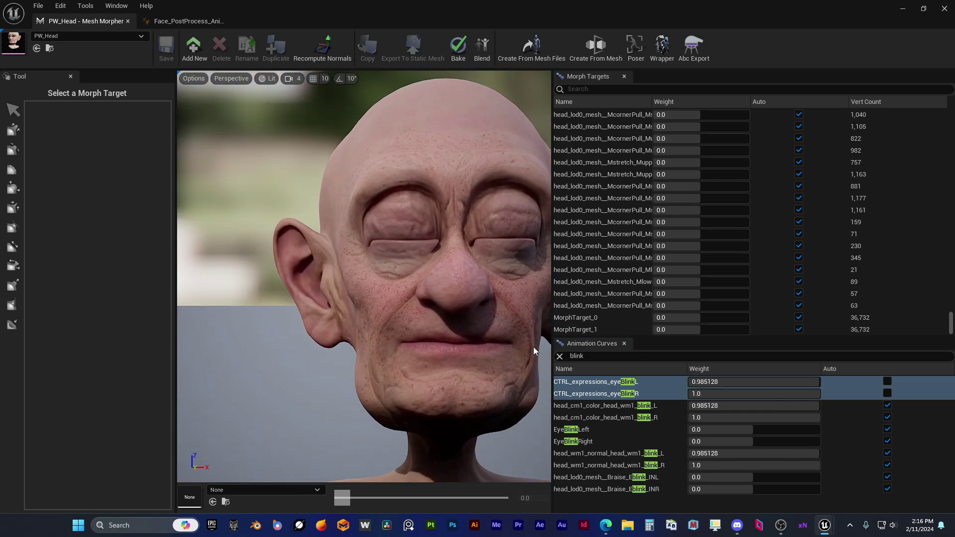
{"action": "mouse_move", "coordinate": [814, 383]}
{"action": "left_mouse_down"}
{"action": "mouse_move", "coordinate": [730, 384]}
{"action": "mouse_move", "coordinate": [819, 384]}
{"action": "left_mouse_up"}
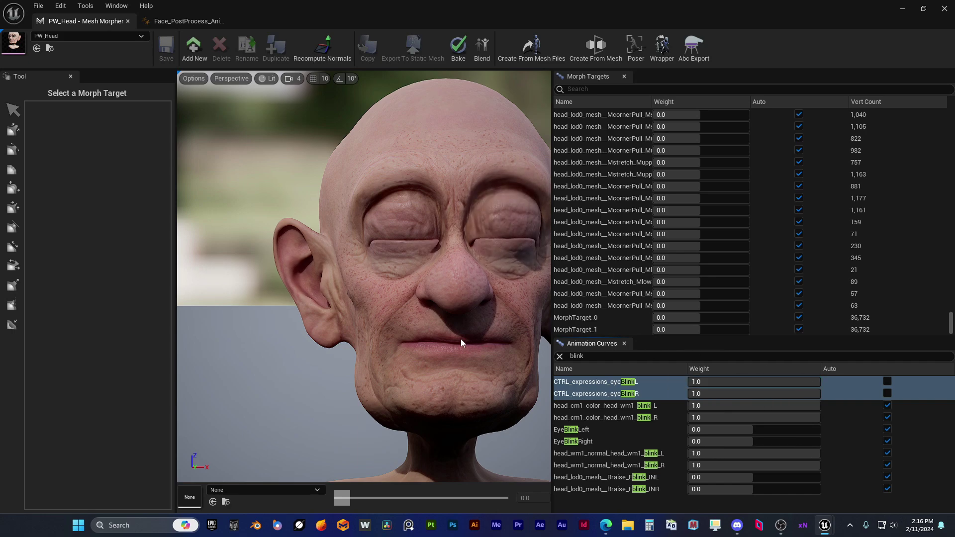
{"action": "right_click_drag", "start_coordinate": [461, 339], "coordinate": [392, 353]}
{"action": "left_click_drag", "start_coordinate": [293, 311], "coordinate": [360, 315]}
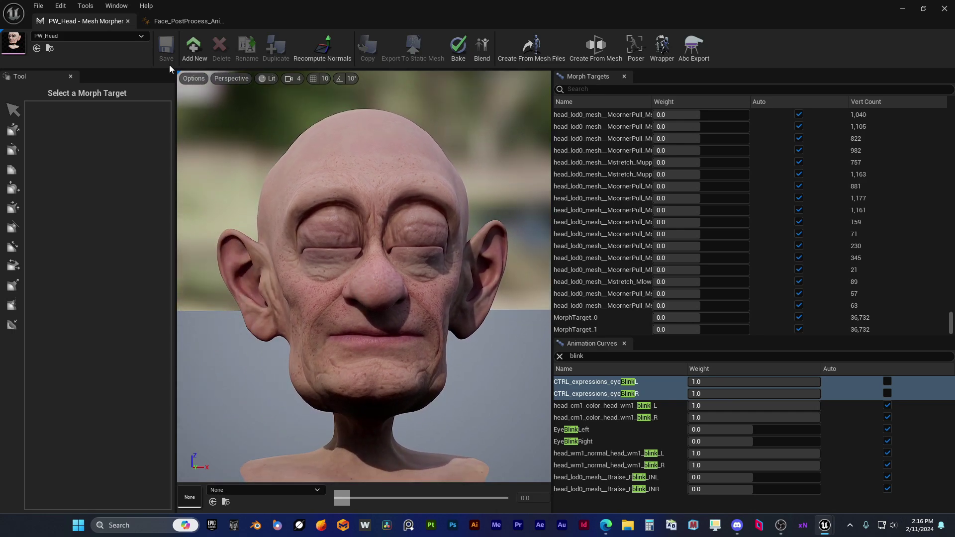
Close Mesh Morpher, open the Face_ControlBoard_CtrlRig_Wizard control rig from PW_Custom, and enable its post process animation blueprint
{"action": "left_click", "coordinate": [128, 21]}
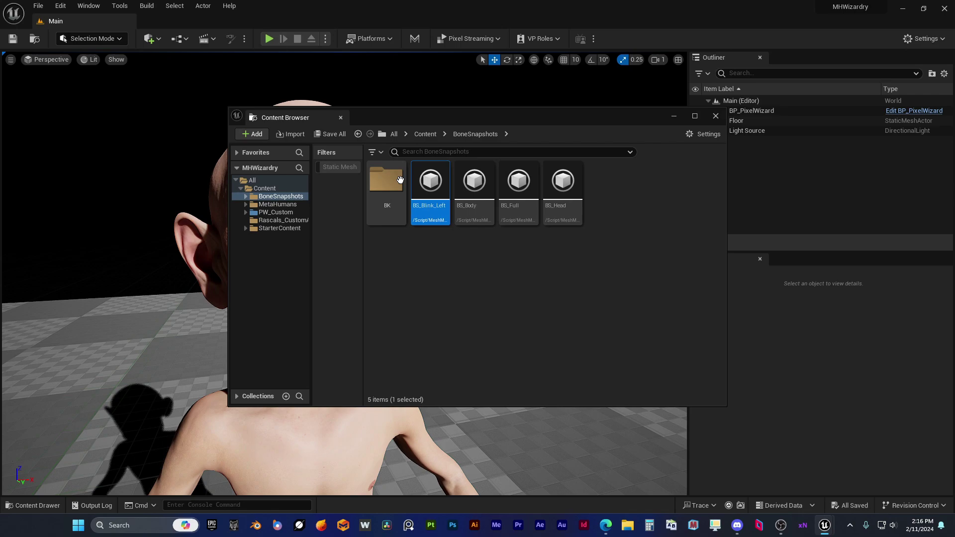
{"action": "left_click", "coordinate": [428, 135]}
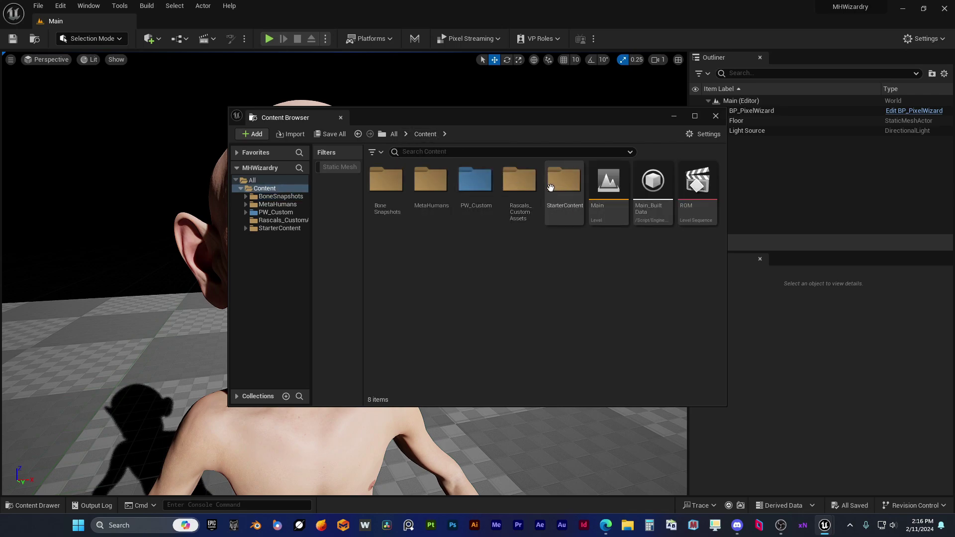
{"action": "double_click", "coordinate": [479, 188]}
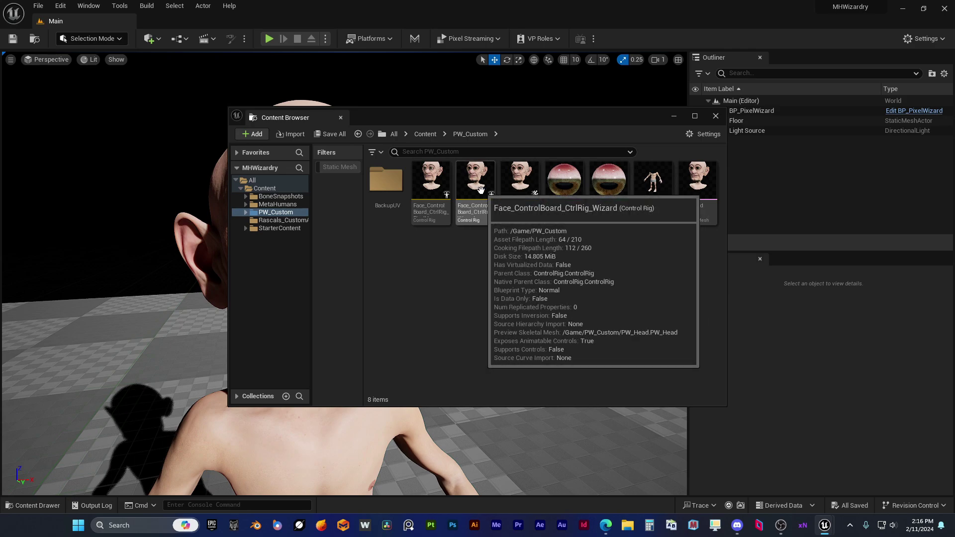
{"action": "double_click", "coordinate": [481, 191]}
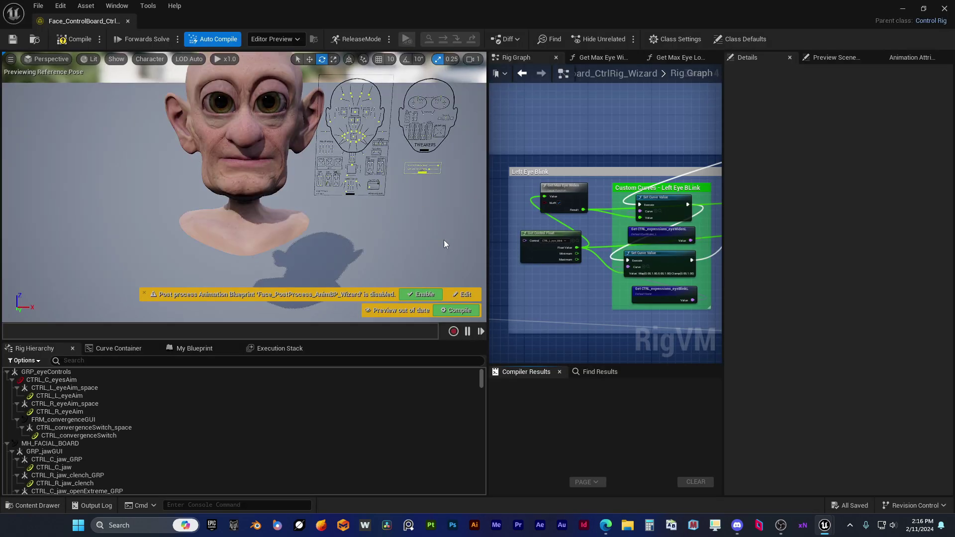
{"action": "left_click", "coordinate": [422, 294]}
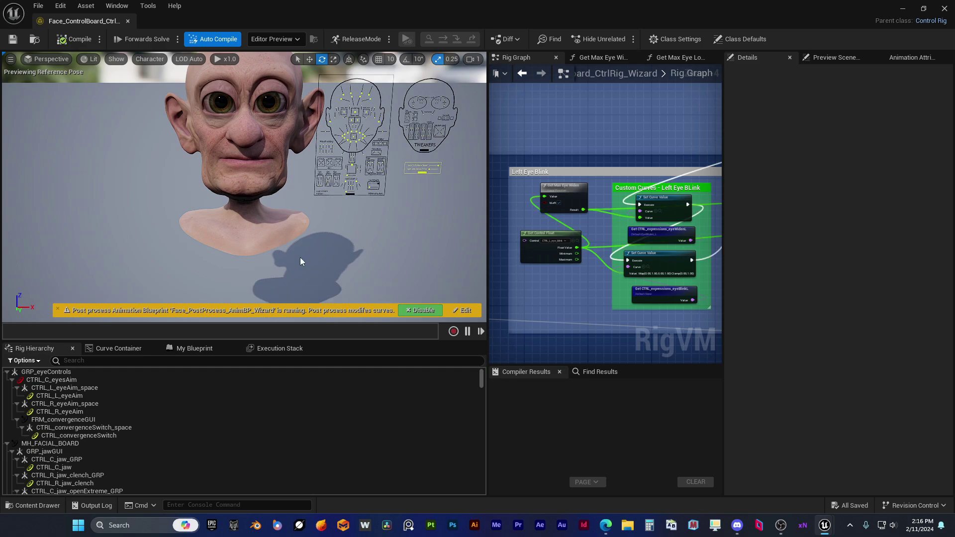
{"action": "left_click", "coordinate": [198, 349]}
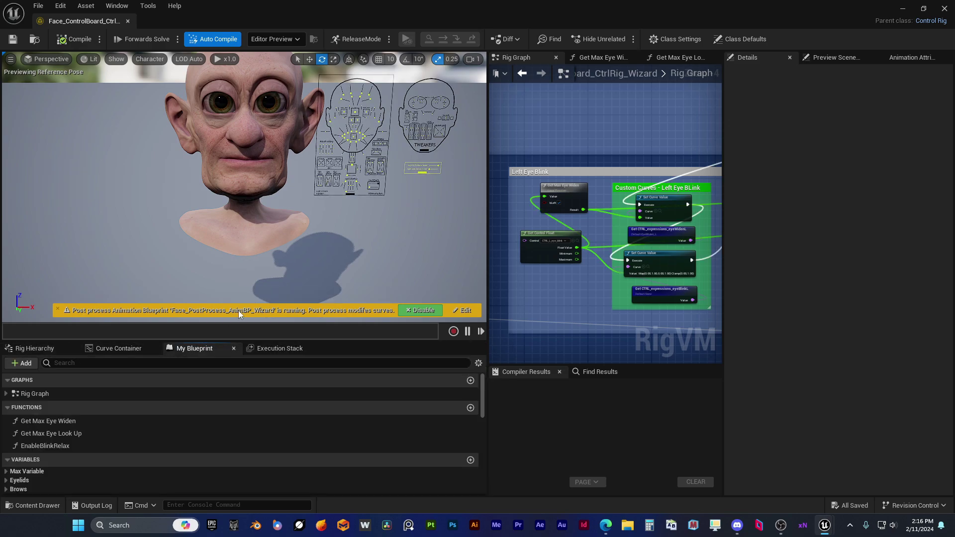
Try moving the CTRL_C_eye control on the facial control board to test the eyes, and undo the move
{"action": "right_click_drag", "start_coordinate": [285, 267], "coordinate": [311, 248]}
{"action": "key", "text": "w"}
{"action": "scroll", "coordinate": [283, 204], "scroll_direction": "up", "scroll_amount": 4}
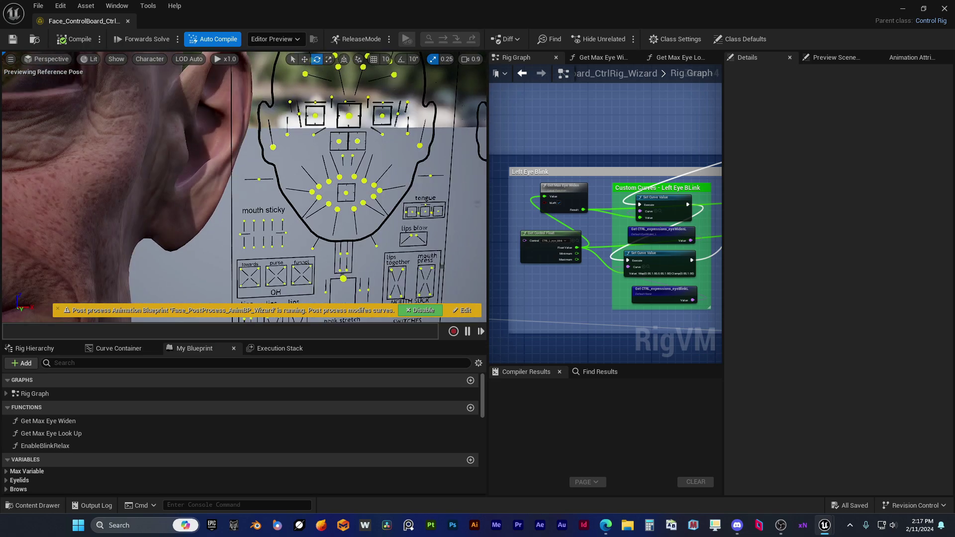
{"action": "left_click", "coordinate": [311, 143]}
{"action": "scroll", "coordinate": [299, 159], "scroll_direction": "down", "scroll_amount": 4}
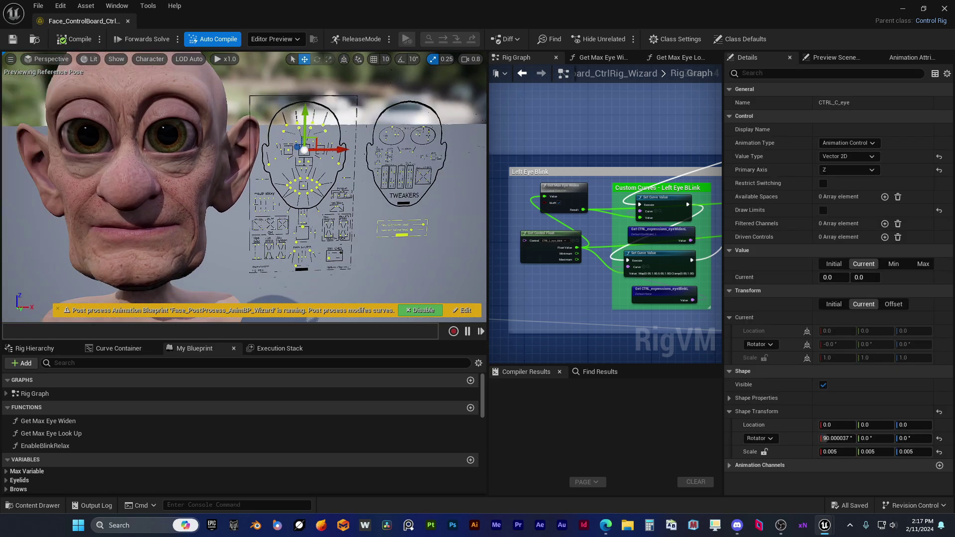
{"action": "mouse_move", "coordinate": [302, 163]}
{"action": "left_mouse_down"}
{"action": "mouse_move", "coordinate": [305, 152]}
{"action": "mouse_move", "coordinate": [313, 165]}
{"action": "mouse_move", "coordinate": [303, 154]}
{"action": "mouse_move", "coordinate": [305, 162]}
{"action": "left_mouse_up"}
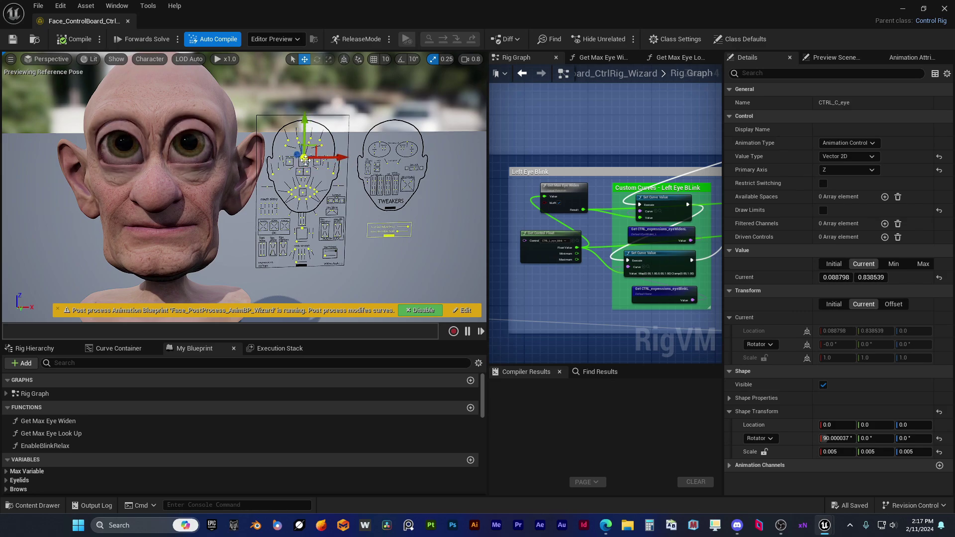
{"action": "key", "text": "ctrl+z"}
Select the left and right eye blink controls together on the facial control board and frame the whole head with the board
{"action": "right_click_drag", "start_coordinate": [315, 184], "coordinate": [315, 145]}
{"action": "key", "text": "w"}
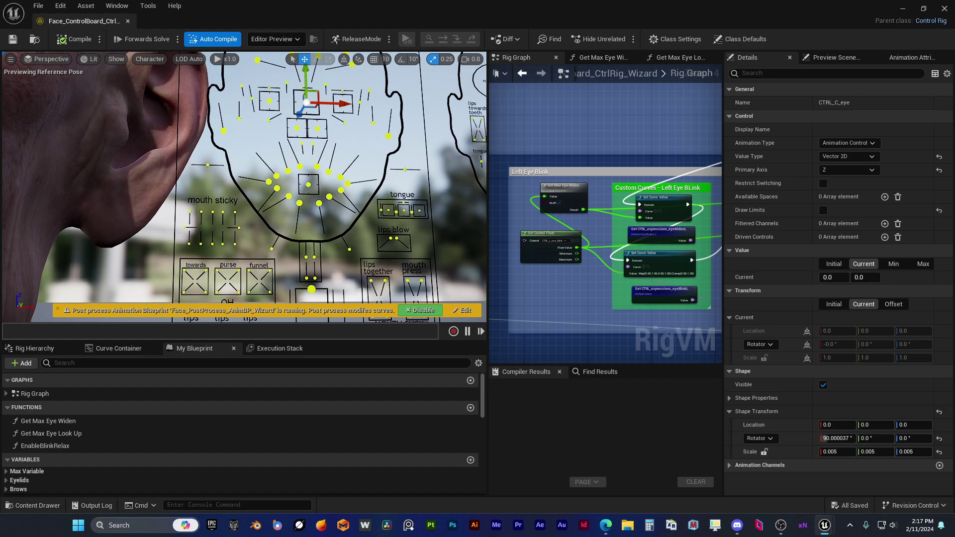
{"action": "left_click", "coordinate": [252, 99]}
{"action": "left_click", "coordinate": [360, 102], "text": "shift"}
{"action": "key", "text": "s"}
{"action": "right_click_drag", "start_coordinate": [360, 103], "coordinate": [343, 97]}
{"action": "scroll", "coordinate": [370, 157], "scroll_direction": "up", "scroll_amount": 10}
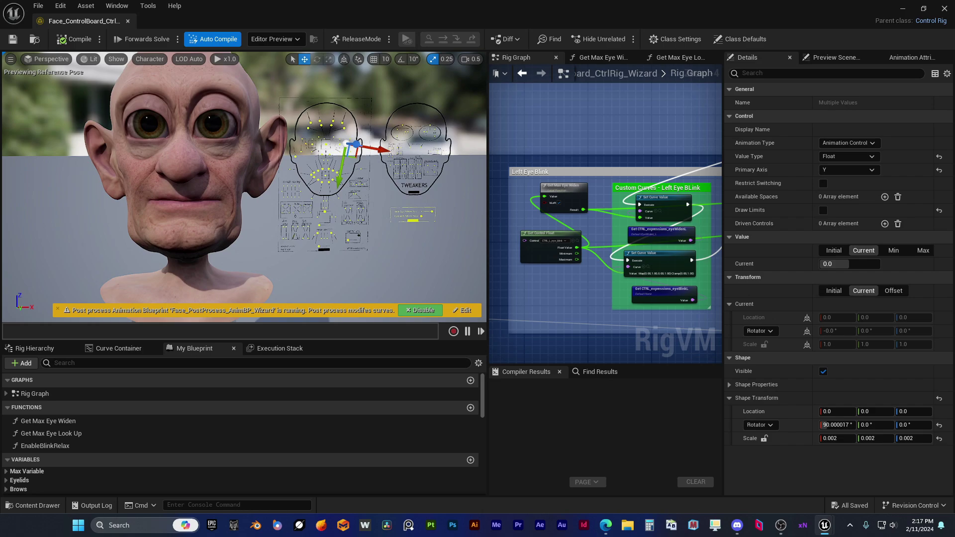